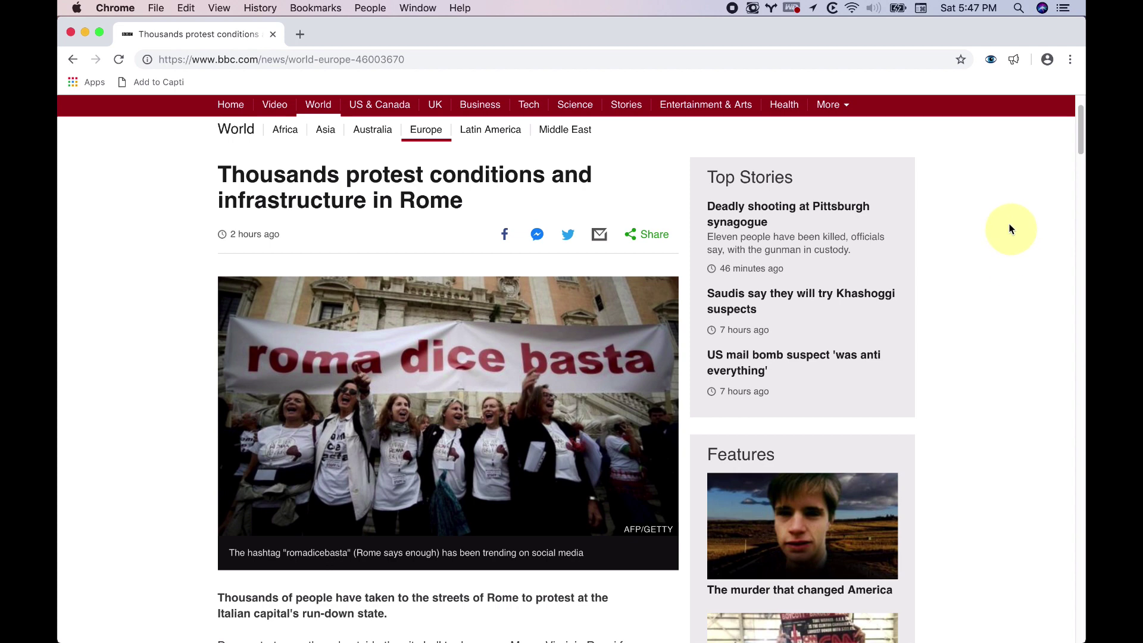
- Open the Read Aloud extension's Options page from its toolbar icon's context menu
right_click(1015, 60)
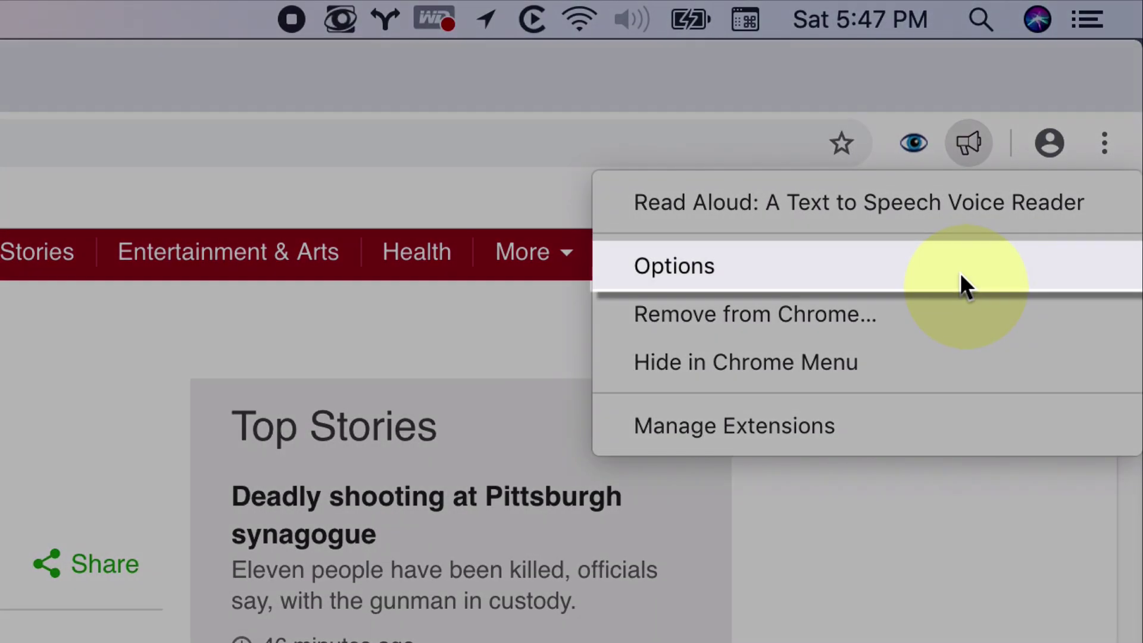
left_click(960, 274)
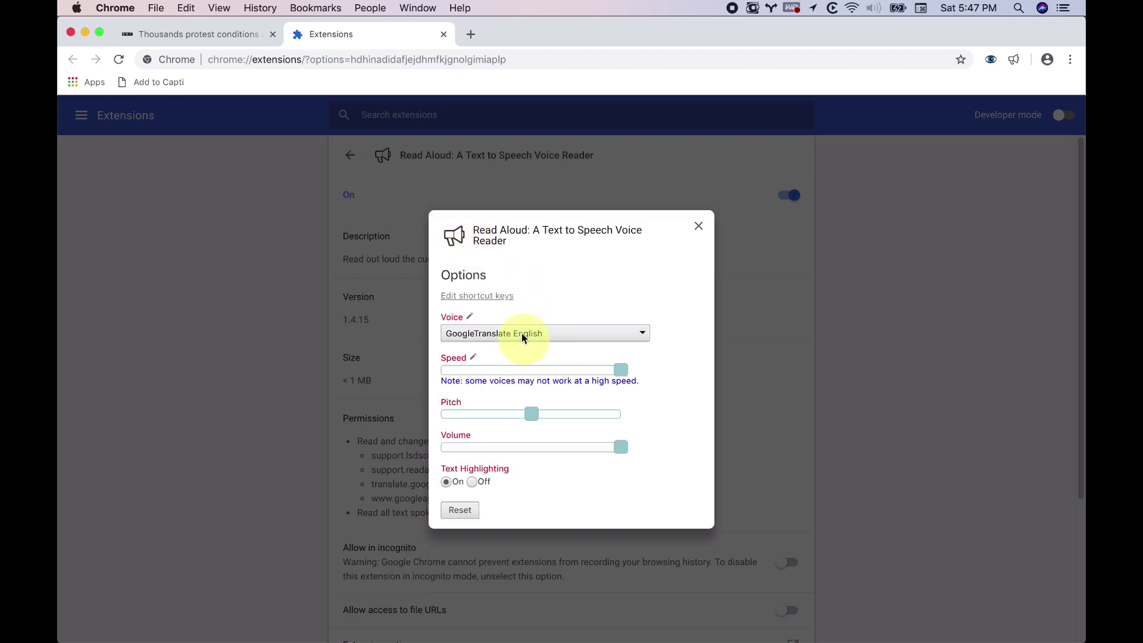
- Choose the GoogleWavenet US English (A) voice and set Speed to the slider's middle
left_click(522, 334)
scroll(523, 331, "down", 10)
scroll(524, 328, "down", 7)
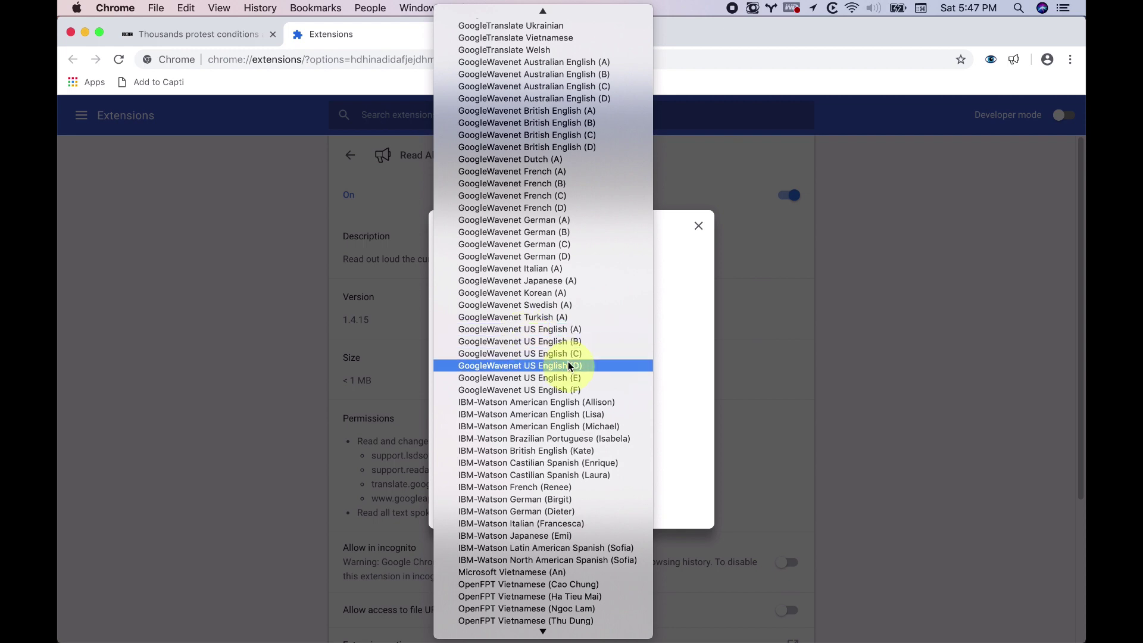
scroll(569, 365, "down", 2)
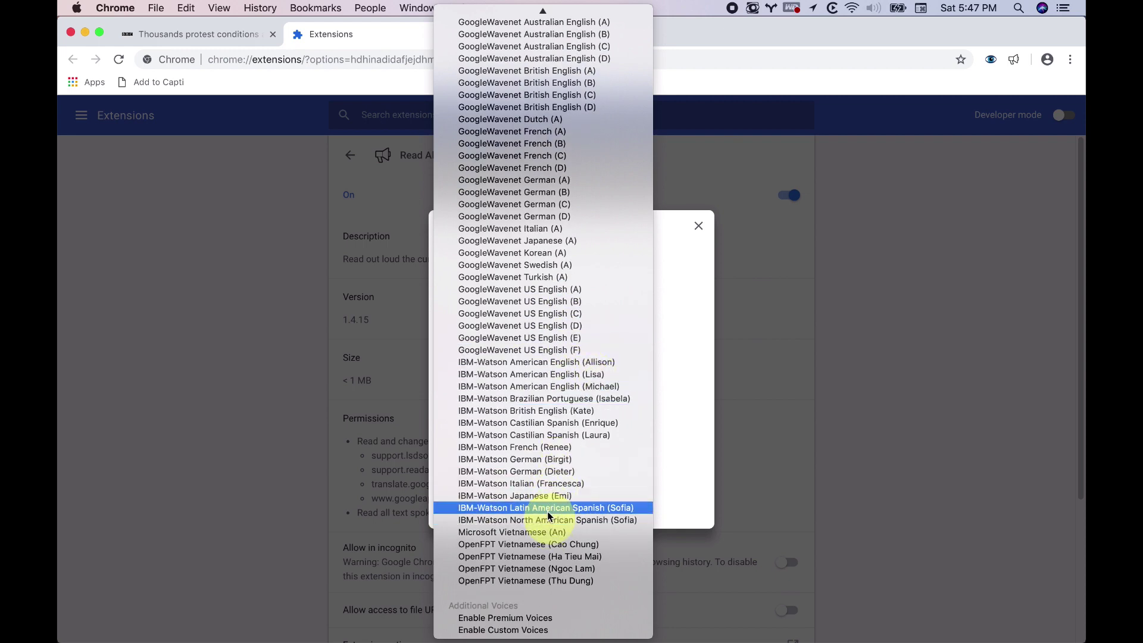
scroll(552, 479, "up", 3)
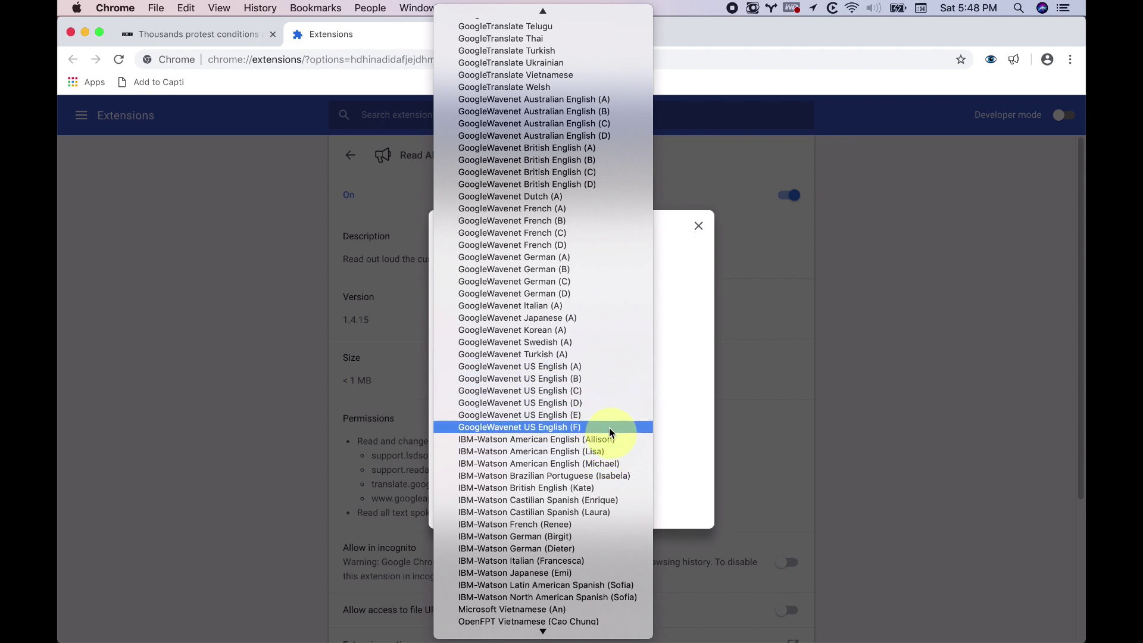
scroll(610, 341, "up", 5)
scroll(610, 342, "down", 6)
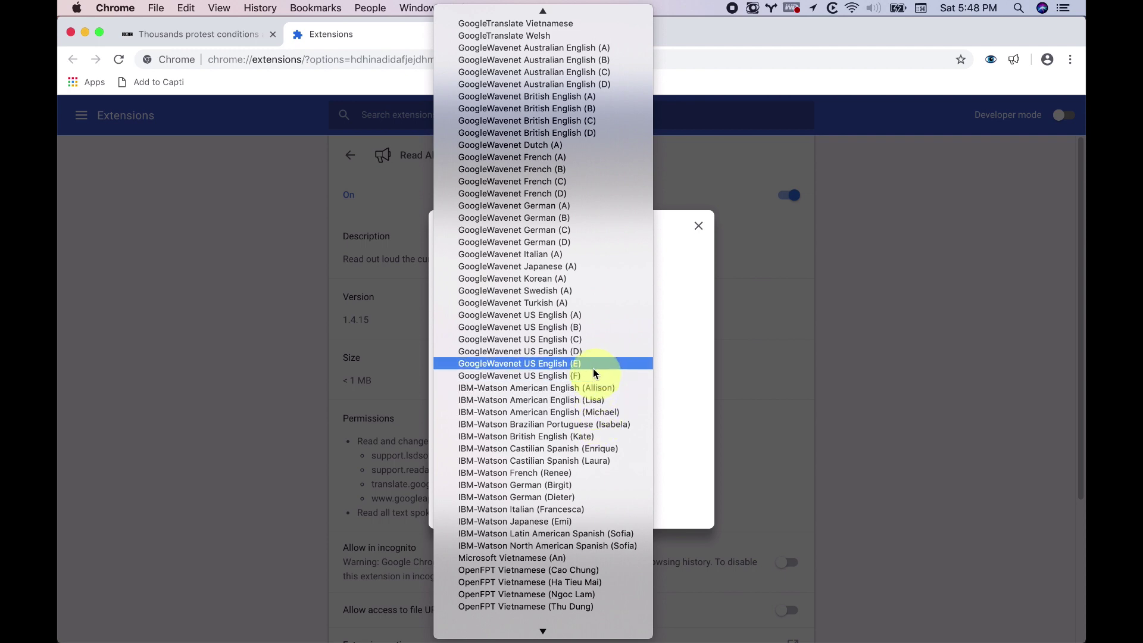
left_click(598, 320)
left_click(541, 370)
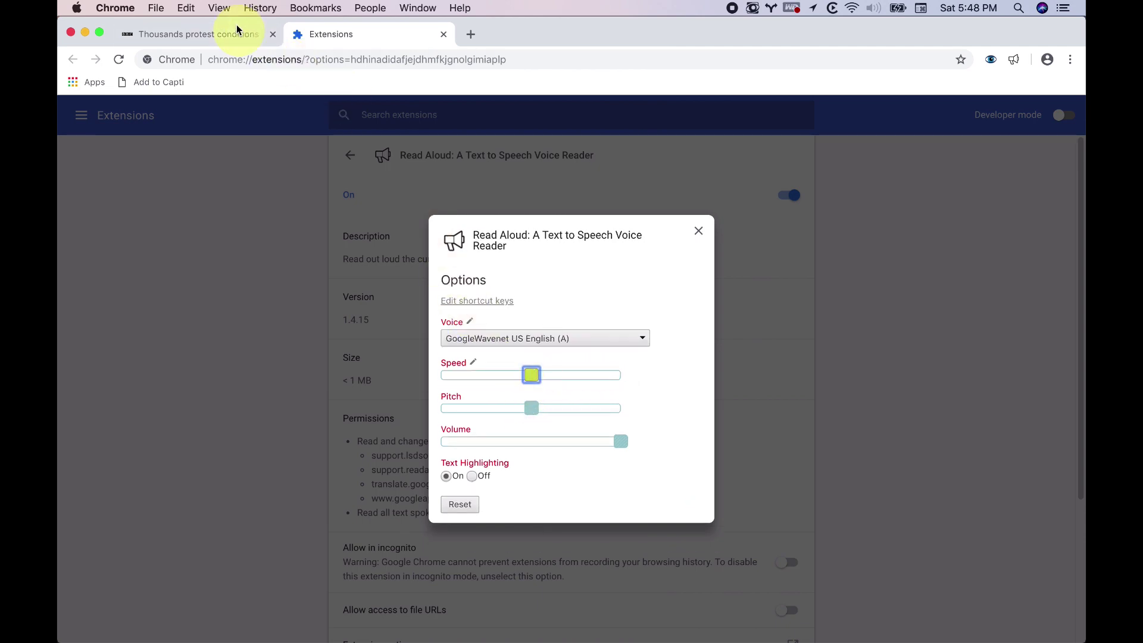
- Select the 'Demonstrators gathered' paragraph in the BBC article and have Read Aloud read it
left_click(179, 37)
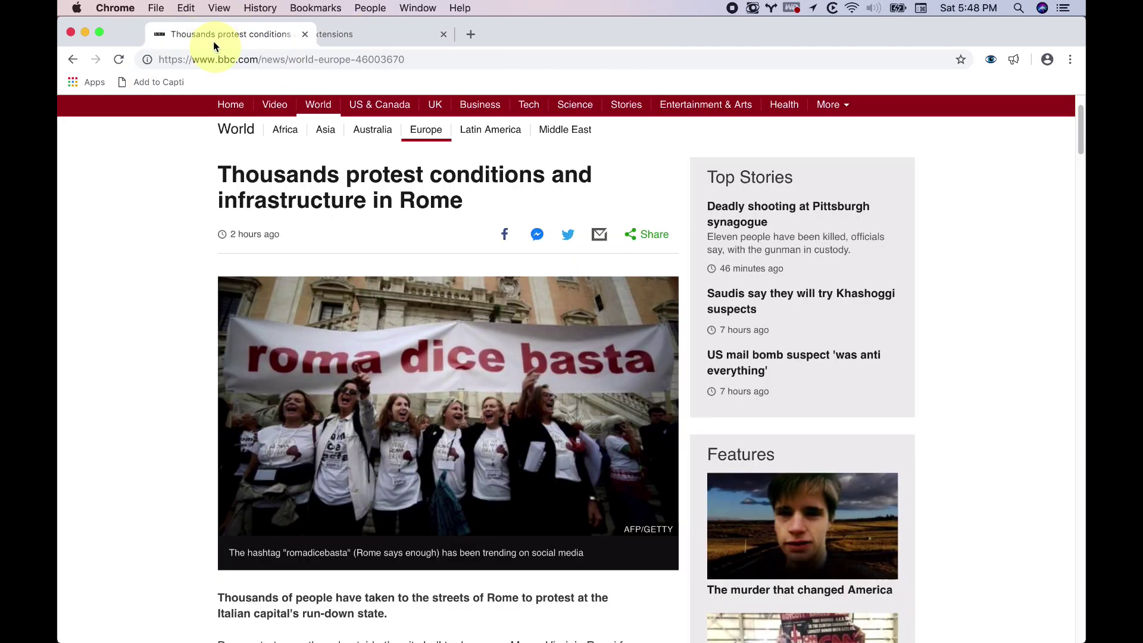
scroll(406, 485, "down", 7)
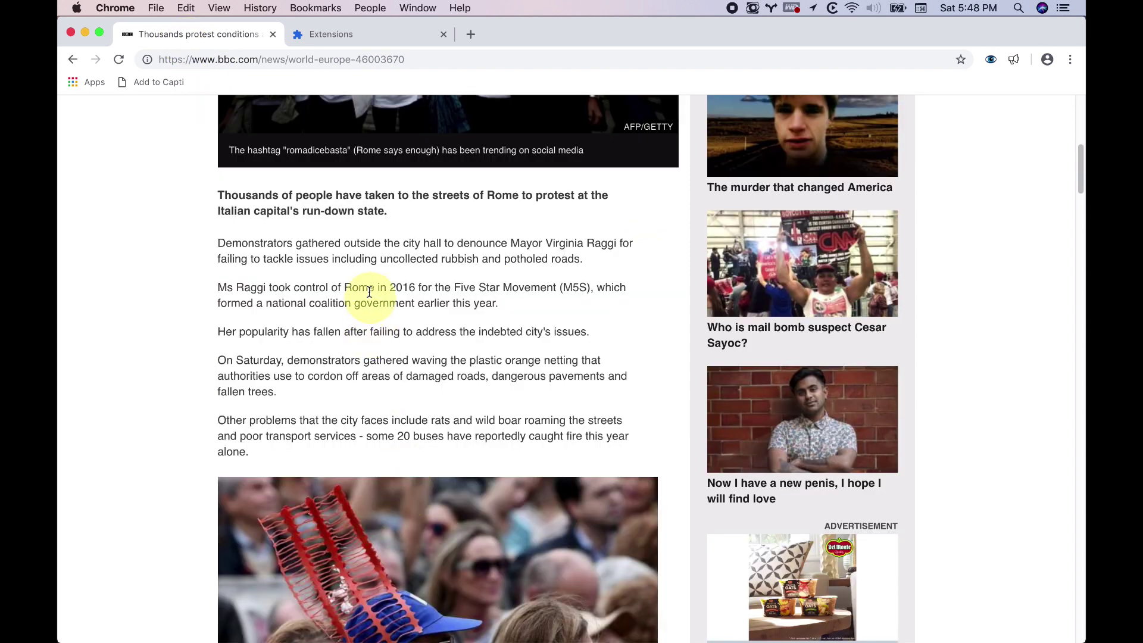
triple_click(390, 258)
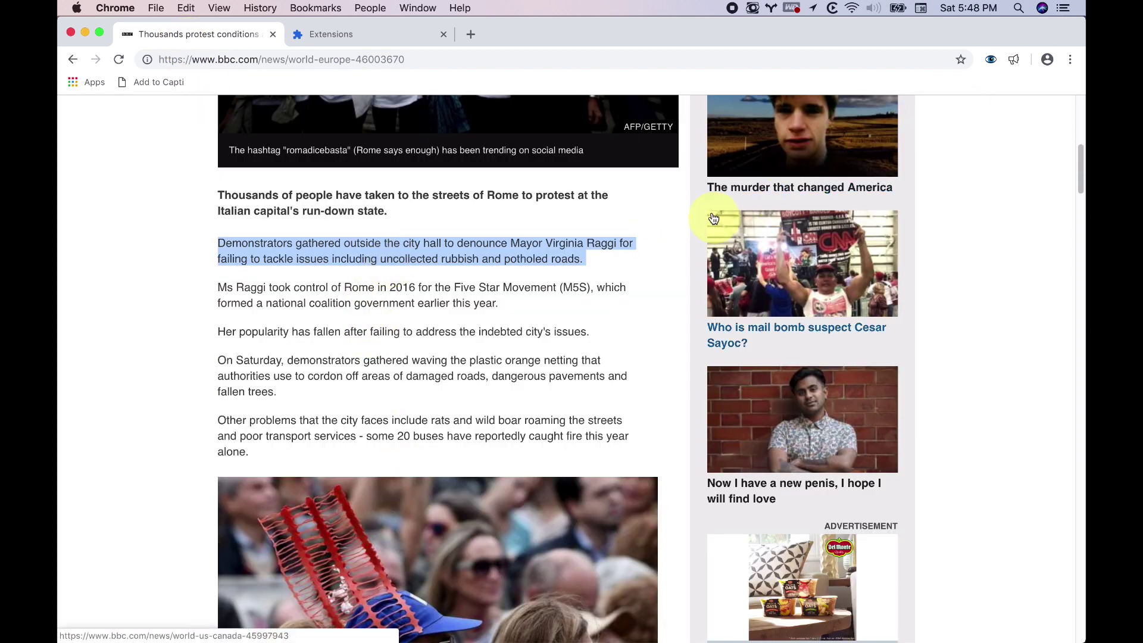
key("alt+p")
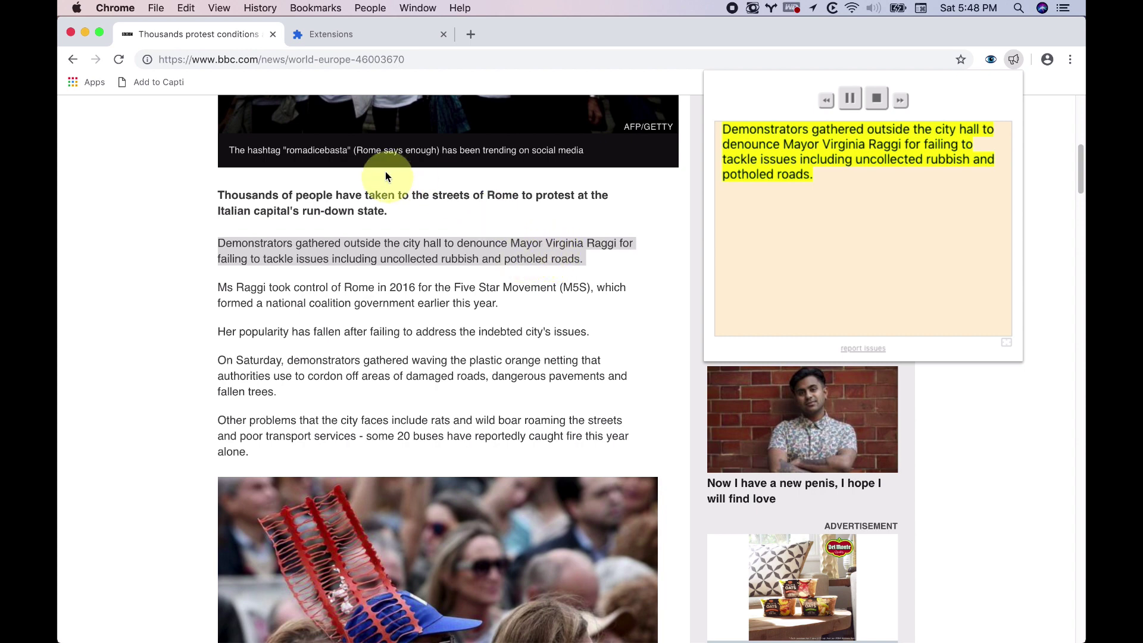
- Switch the voice to GoogleWavenet US English (B) and replay the paragraph
left_click(875, 99)
left_click(559, 338)
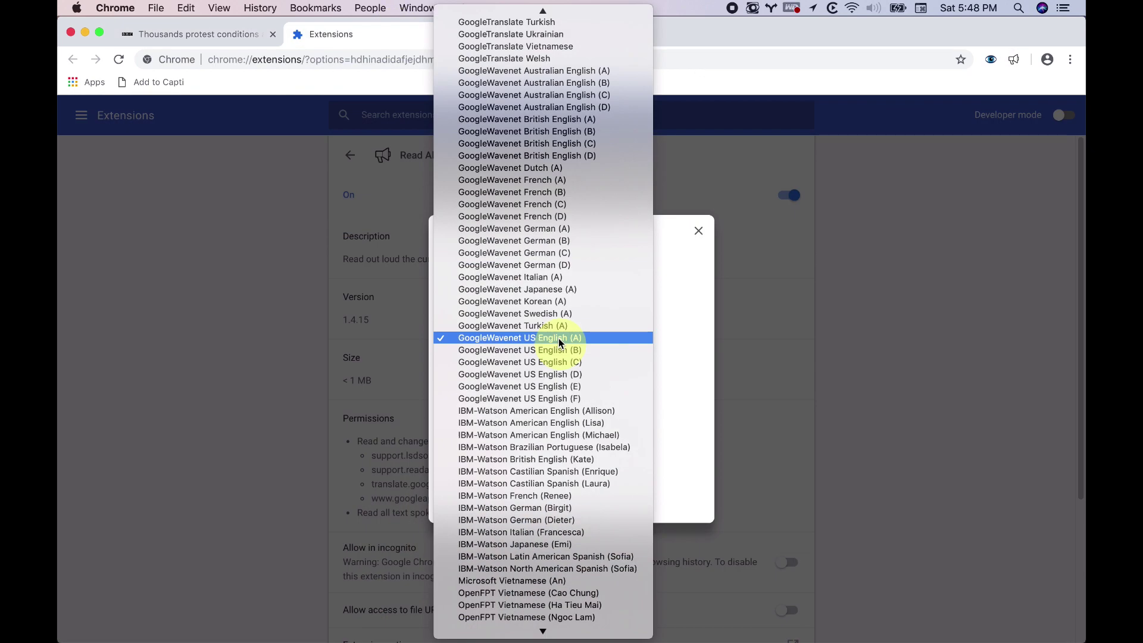
left_click(565, 350)
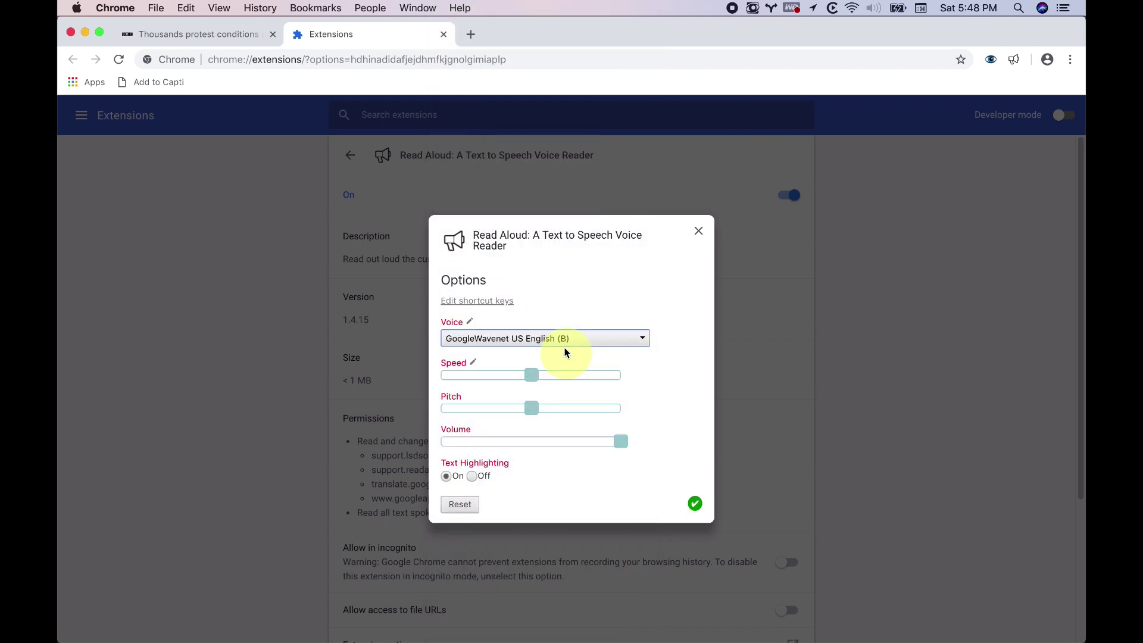
left_click(241, 42)
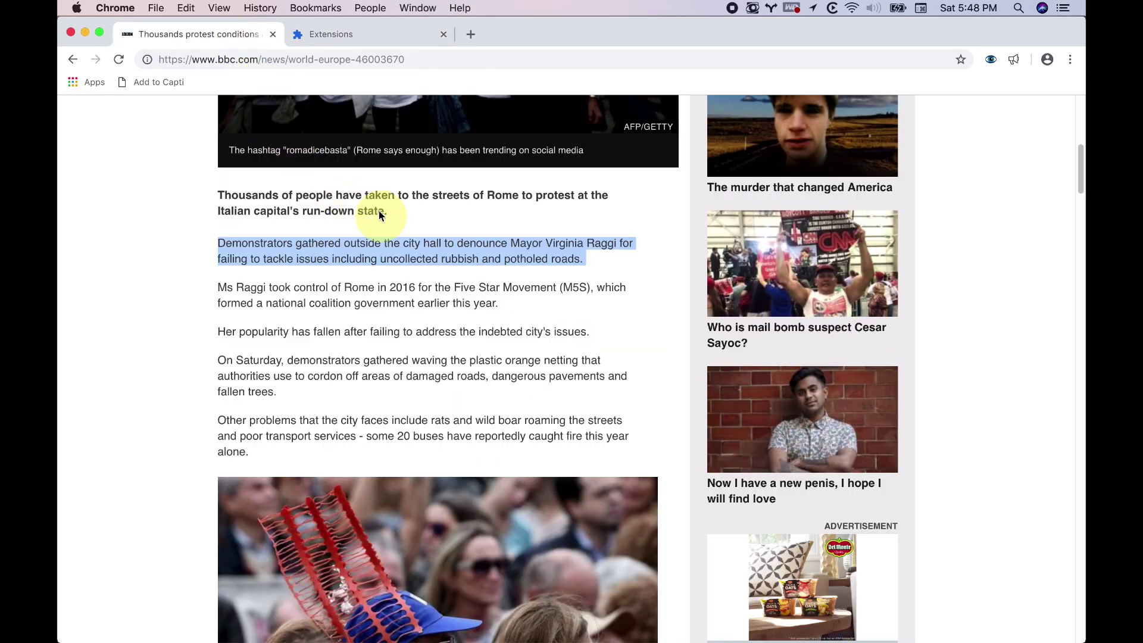
key("alt+p")
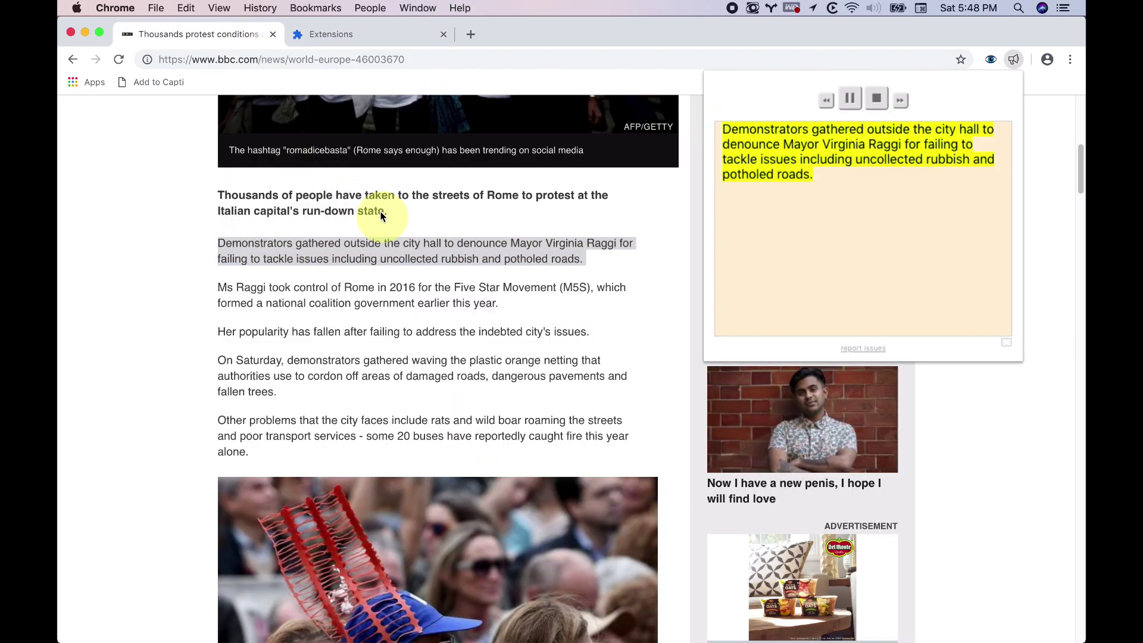
- Switch the voice to GoogleWavenet US English (C) and replay the paragraph
left_click(398, 37)
left_click(545, 338)
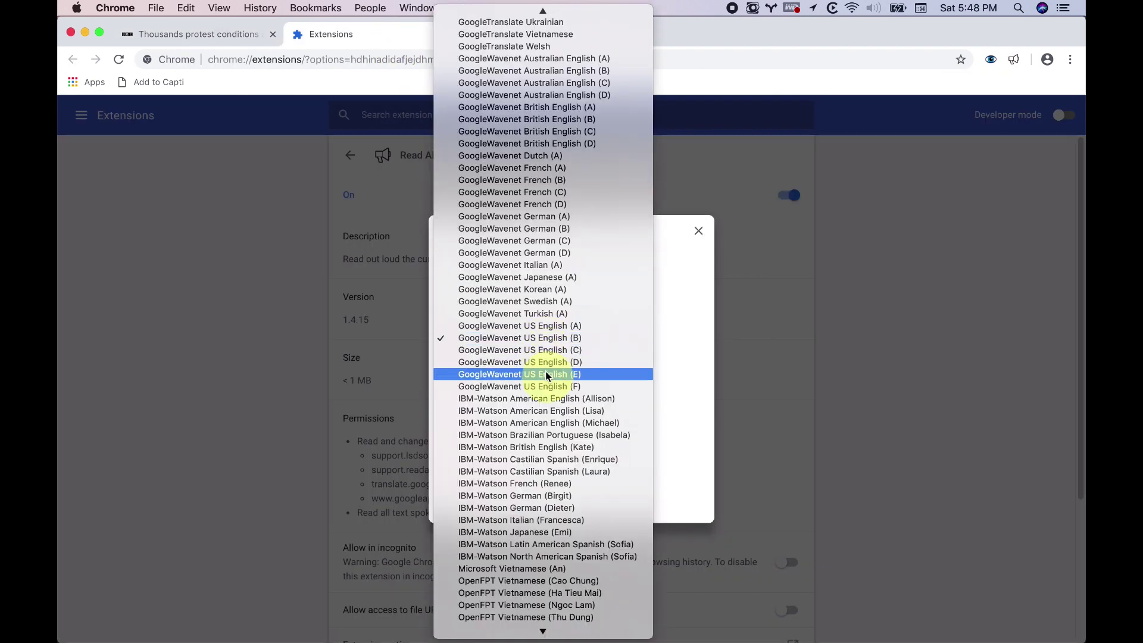
left_click(262, 37)
left_click(262, 37)
key("alt+p")
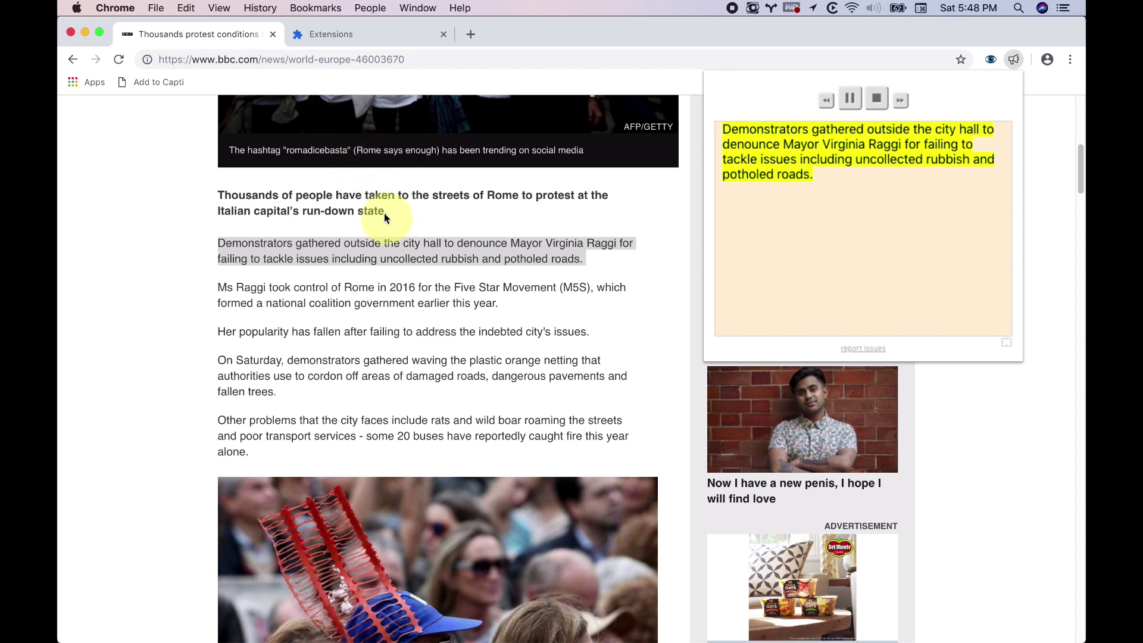
- Switch the voice to GoogleWavenet US English (D) and replay the paragraph
left_click(378, 31)
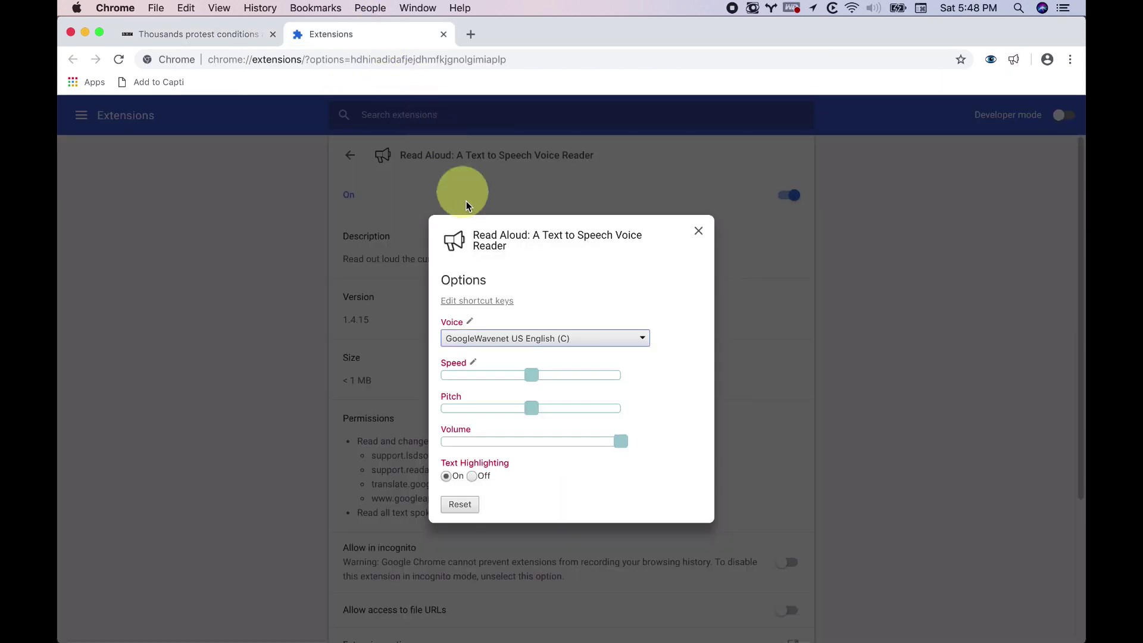
left_click(516, 337)
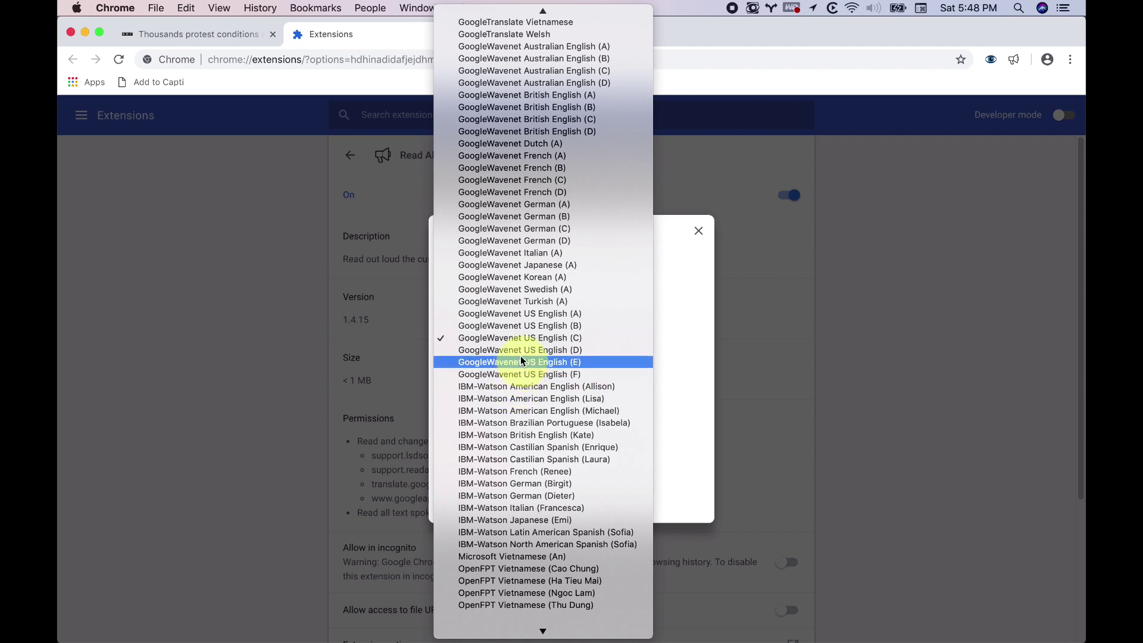
left_click(520, 350)
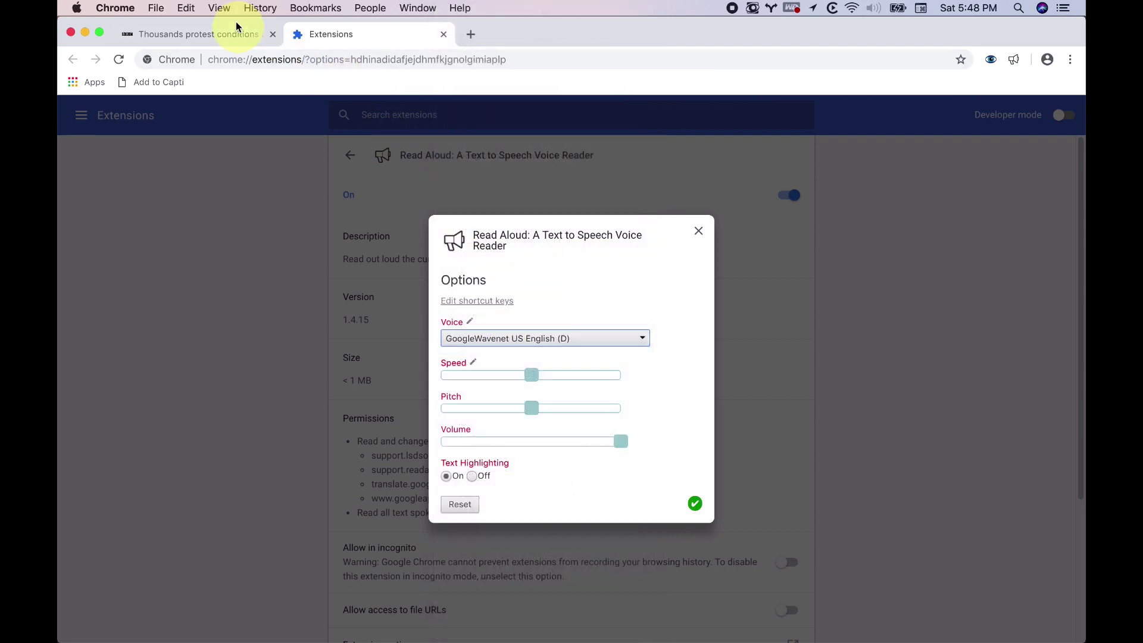
left_click(236, 25)
key("alt+p")
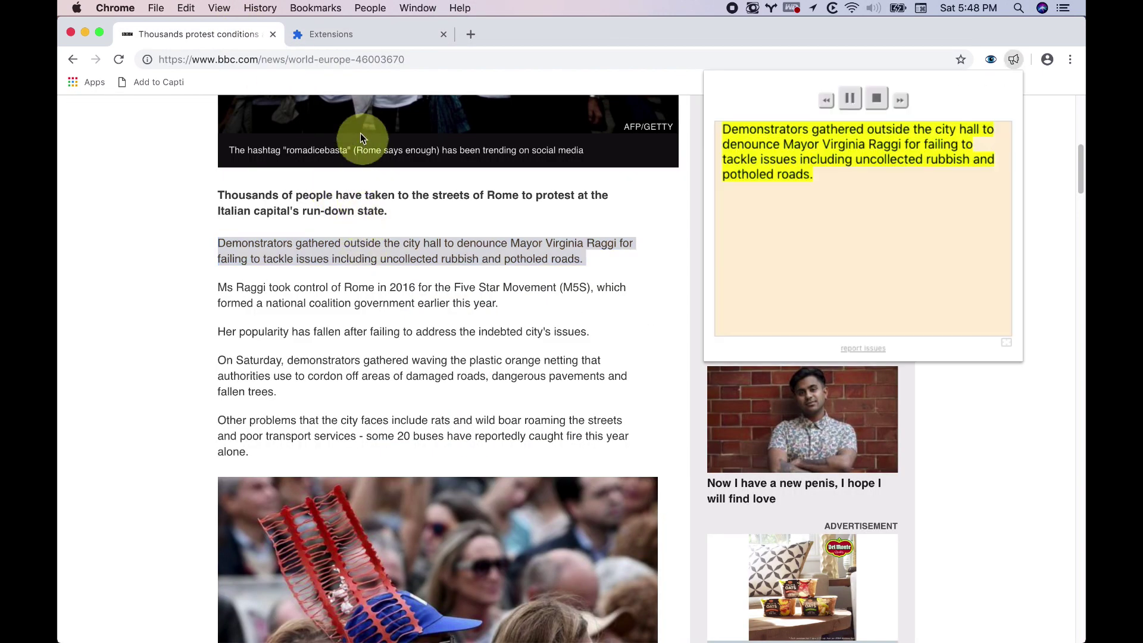
- Switch the voice to GoogleWavenet US English (E) and replay the paragraph
left_click(327, 39)
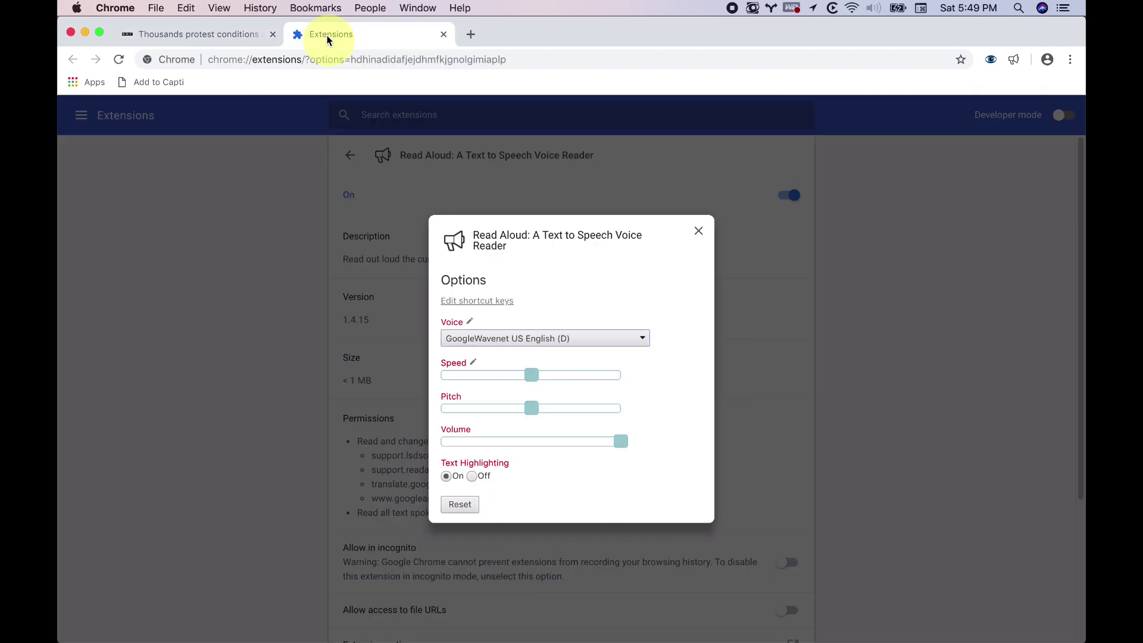
left_click(485, 337)
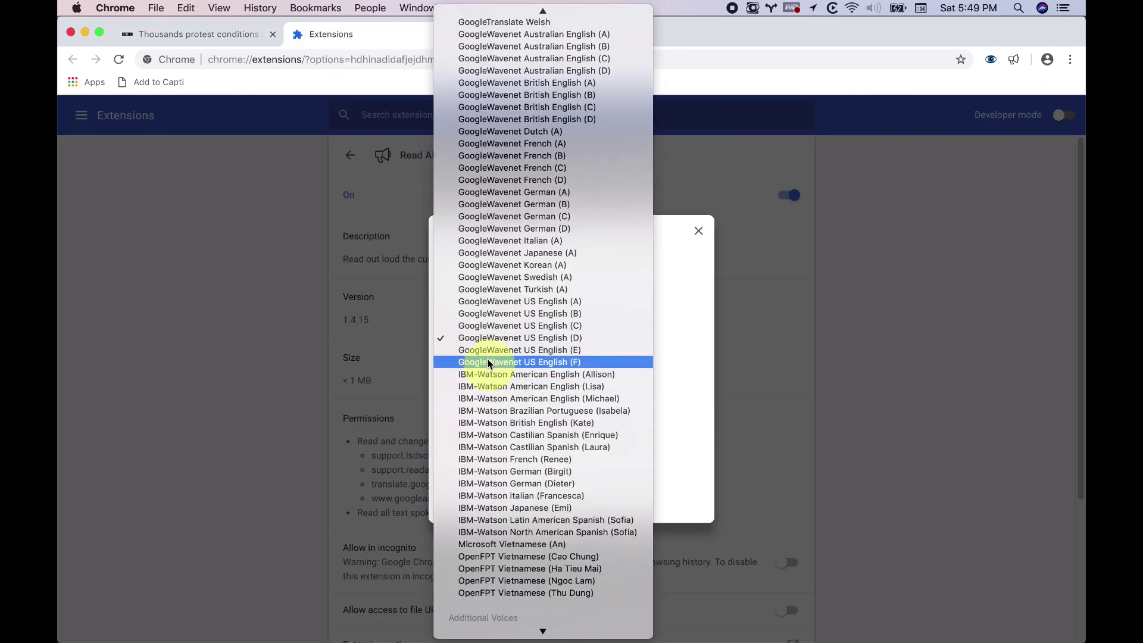
left_click(491, 351)
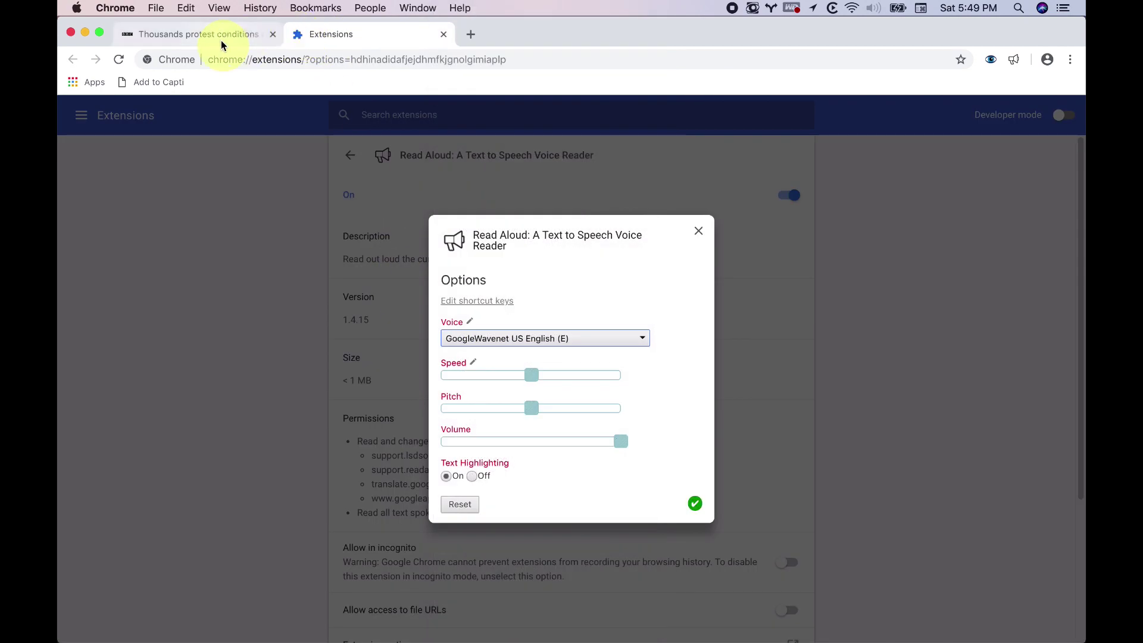
left_click(221, 36)
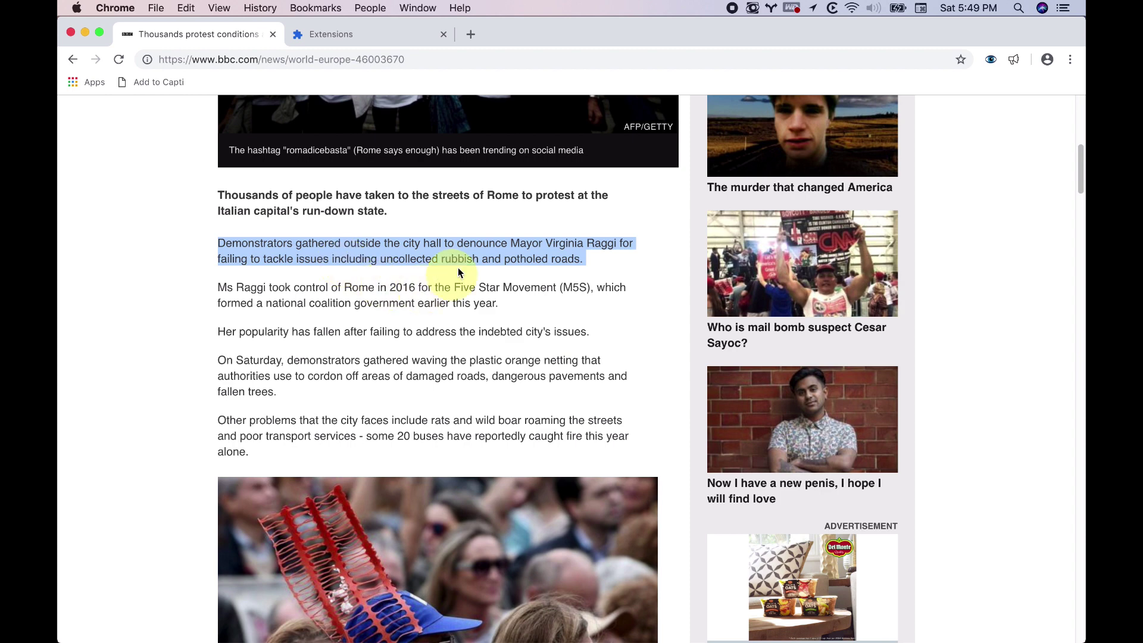
key("alt+p")
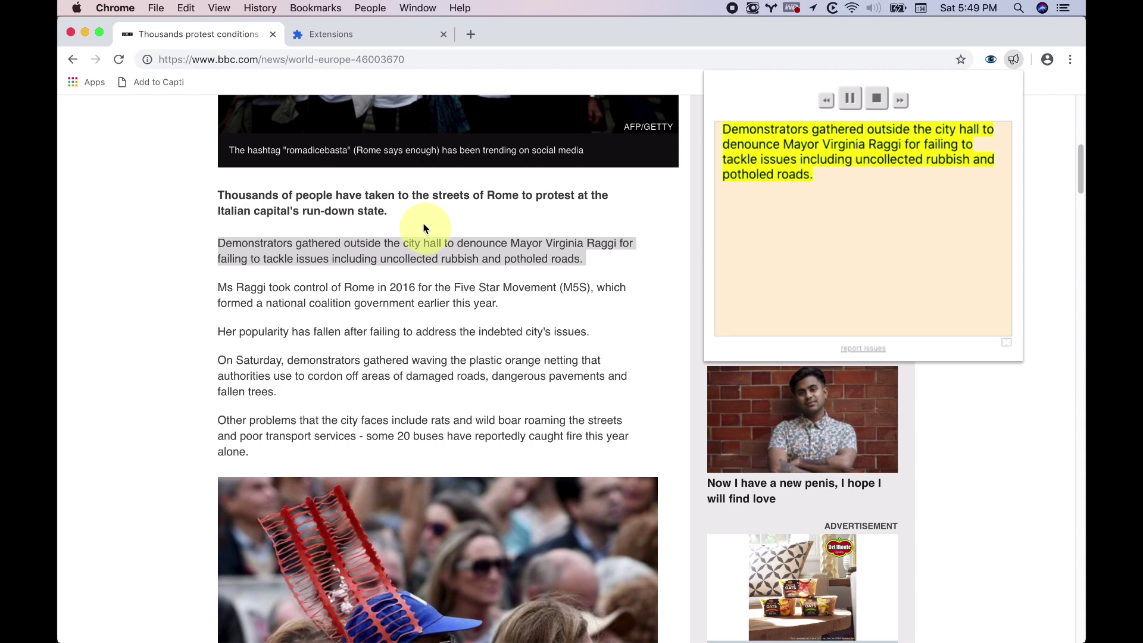
- Switch the voice to GoogleWavenet US English (F) and replay the paragraph
left_click(332, 35)
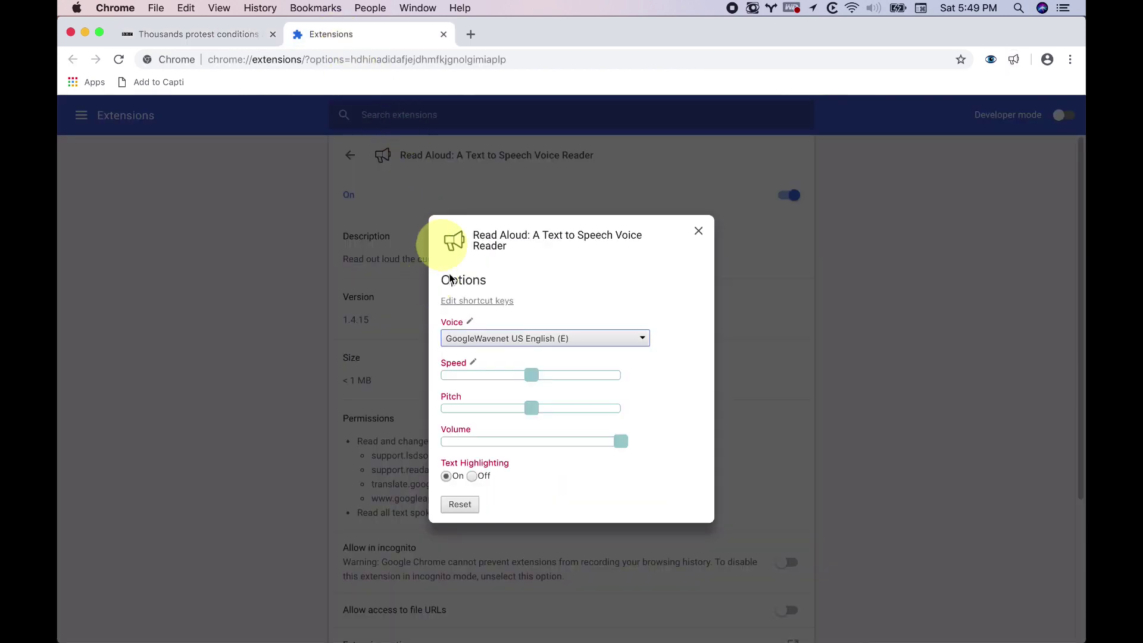
left_click(474, 351)
left_click(476, 349)
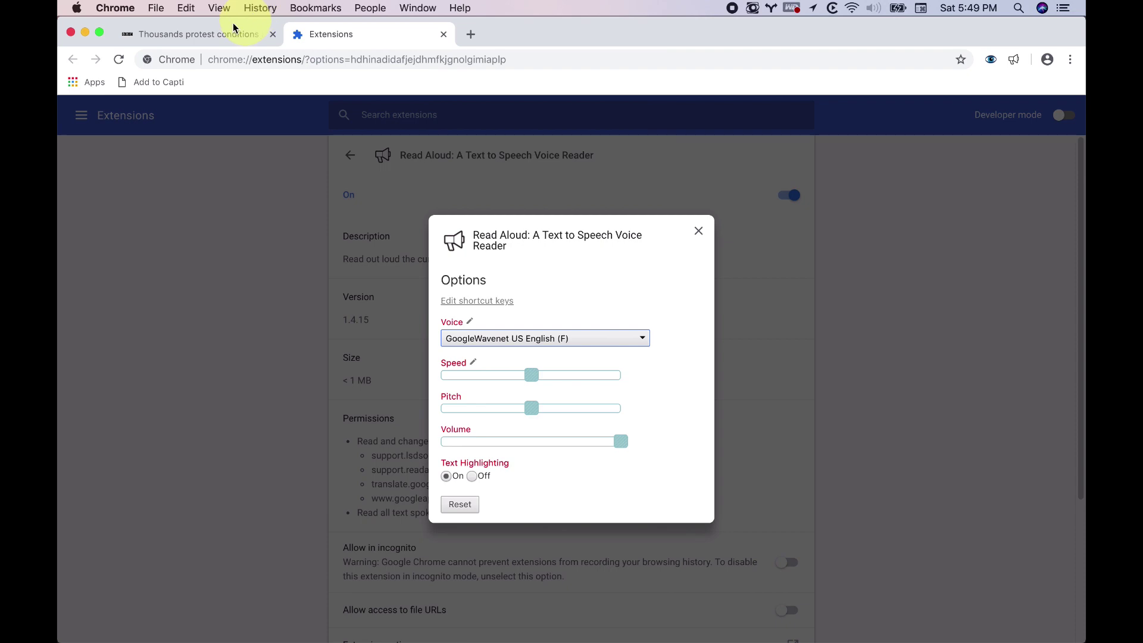
left_click(226, 34)
key("alt+p")
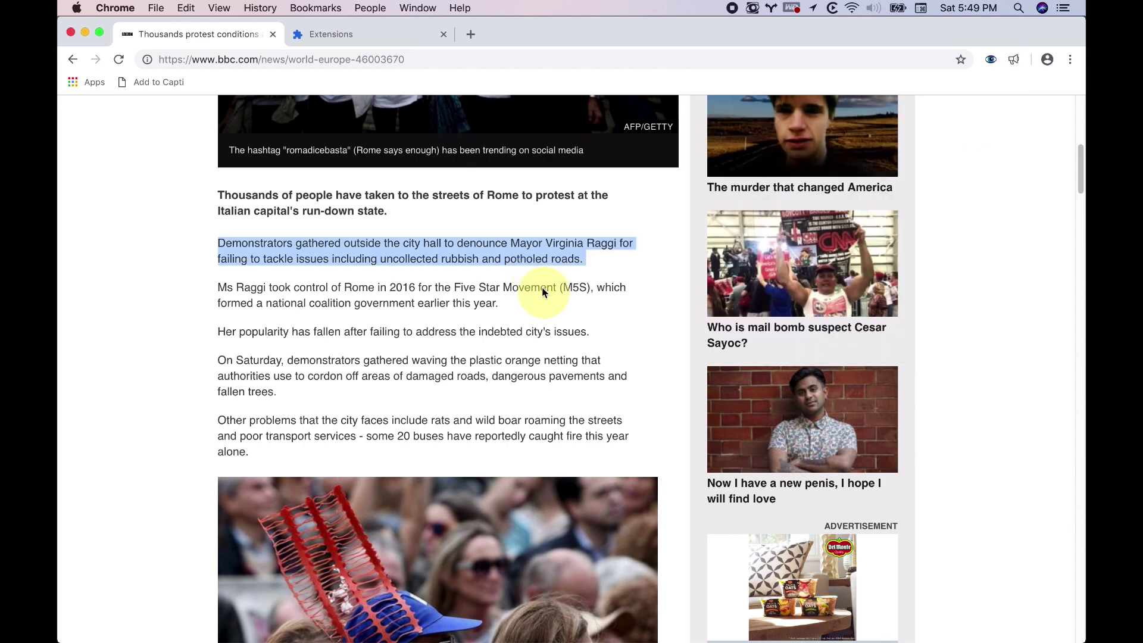
- Back in Read Aloud options, reopen the Voice list and scroll up through it
left_click(391, 39)
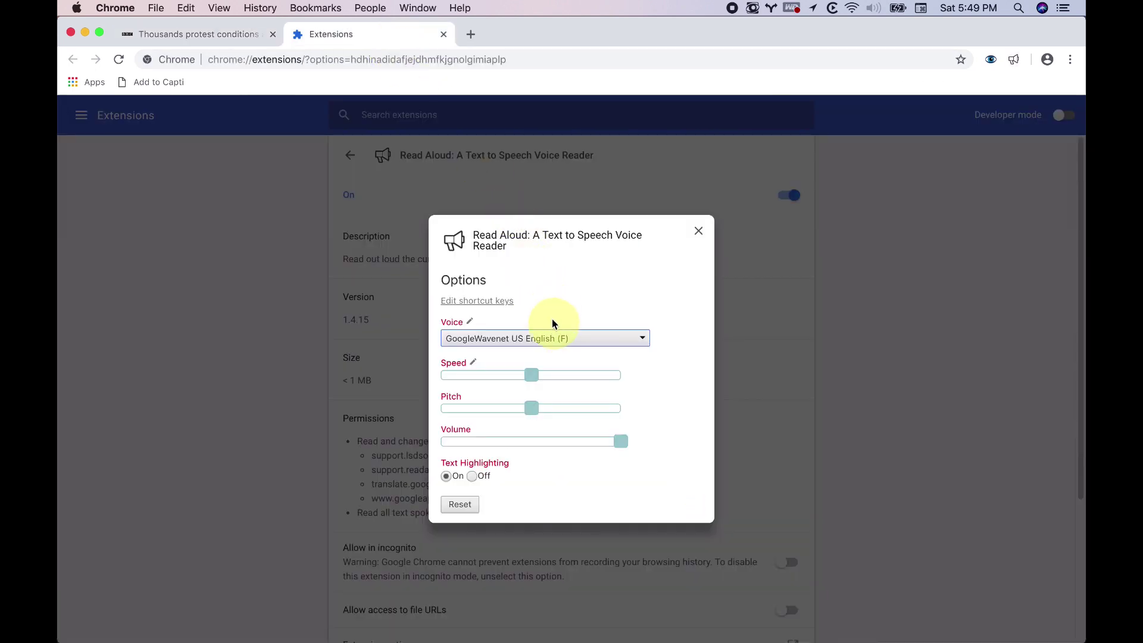
left_click(554, 337)
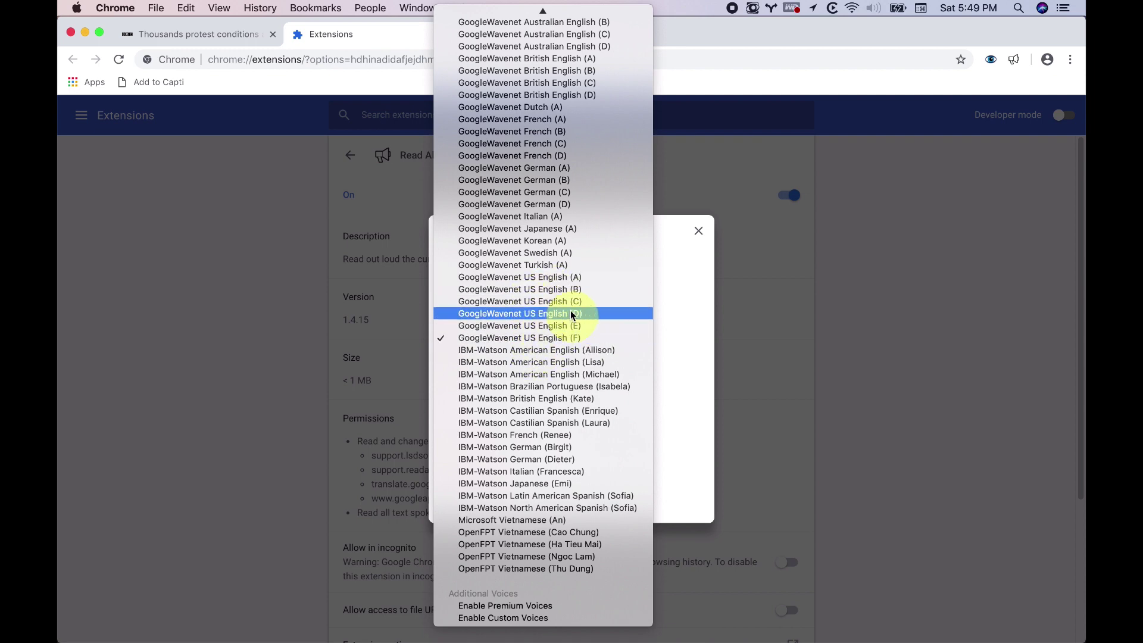
scroll(581, 279, "up", 5)
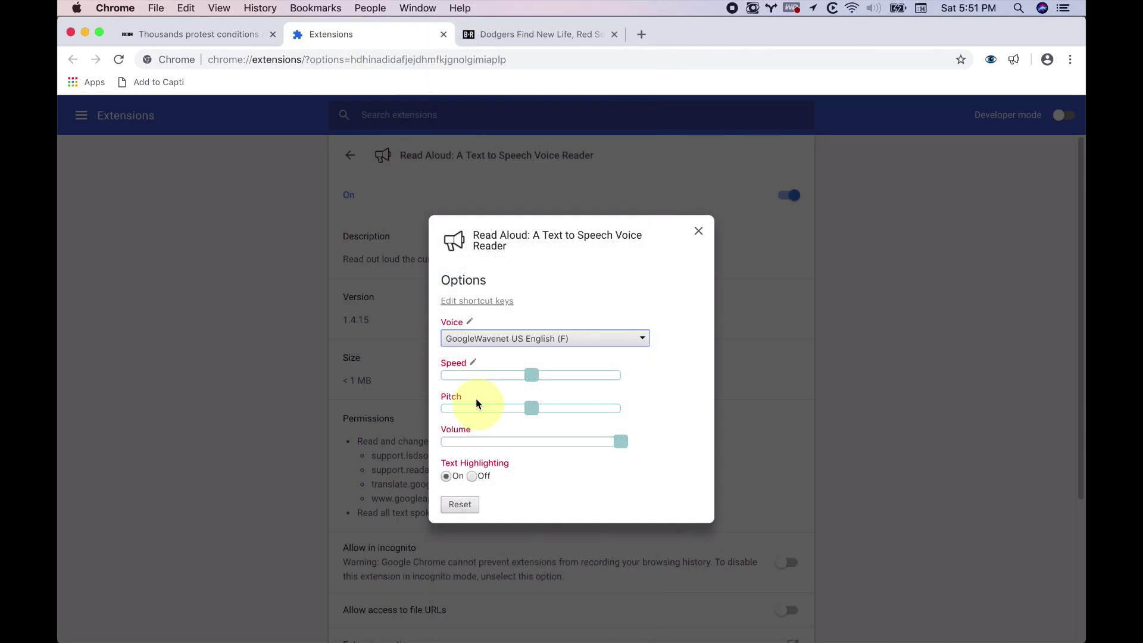
- Select the Dodgers article's 'For more than seven hours' paragraph and have Read Aloud read it
key("ctrl+Tab")
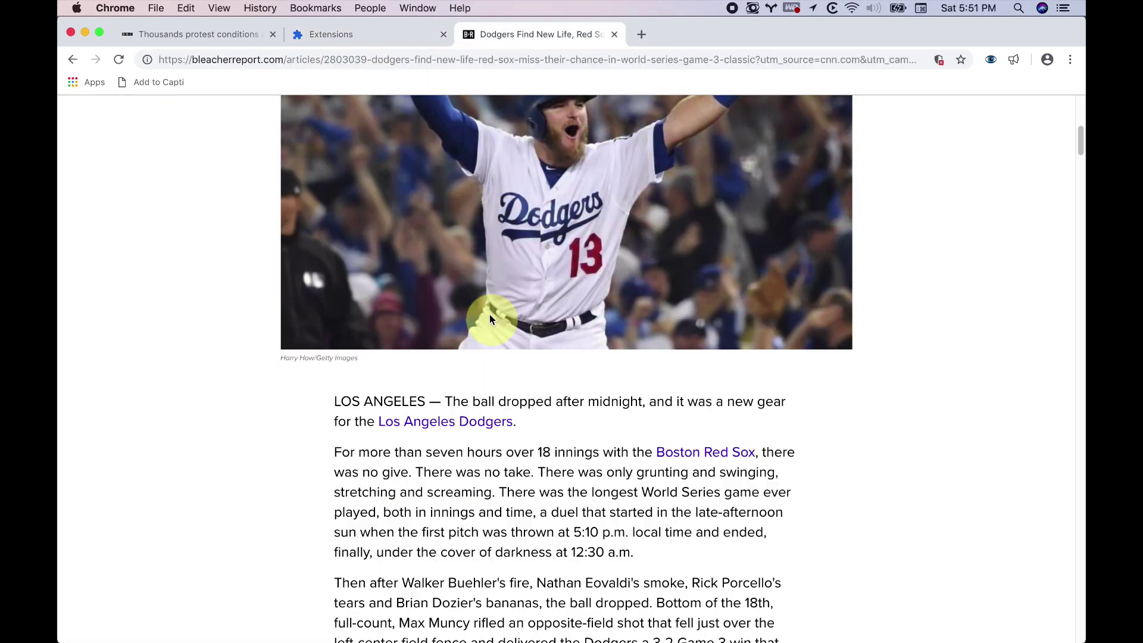
triple_click(505, 464)
key("alt+p")
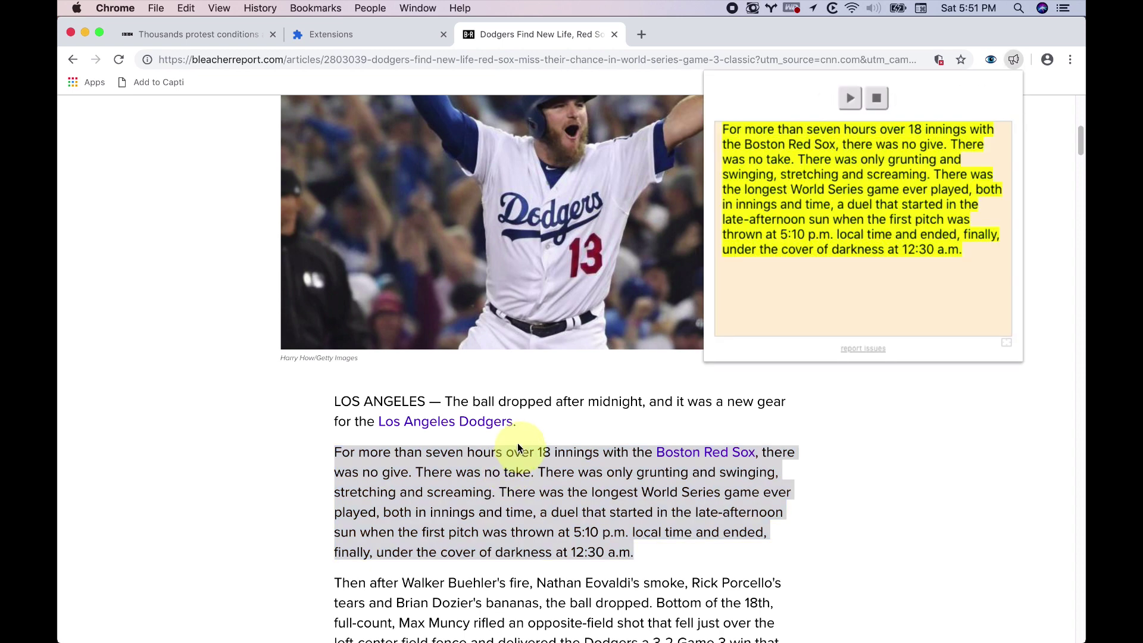
scroll(680, 474, "down", 3)
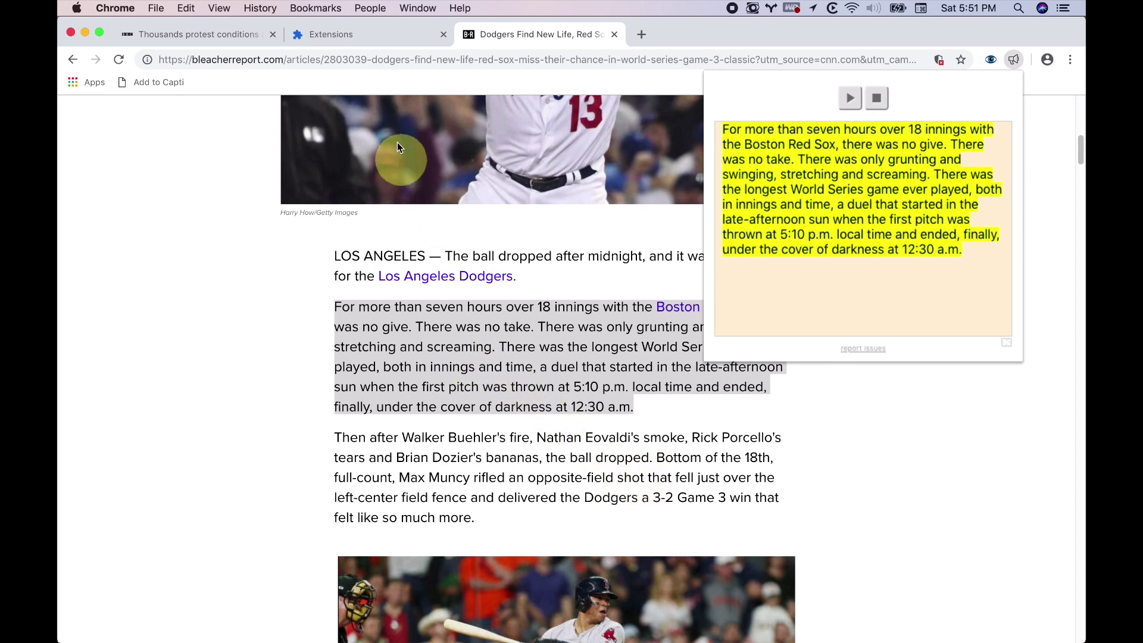
left_click(337, 37)
- Choose the GoogleTranslate English voice and replay the Dodgers paragraph
left_click(529, 332)
scroll(530, 332, "up", 10)
scroll(533, 278, "up", 4)
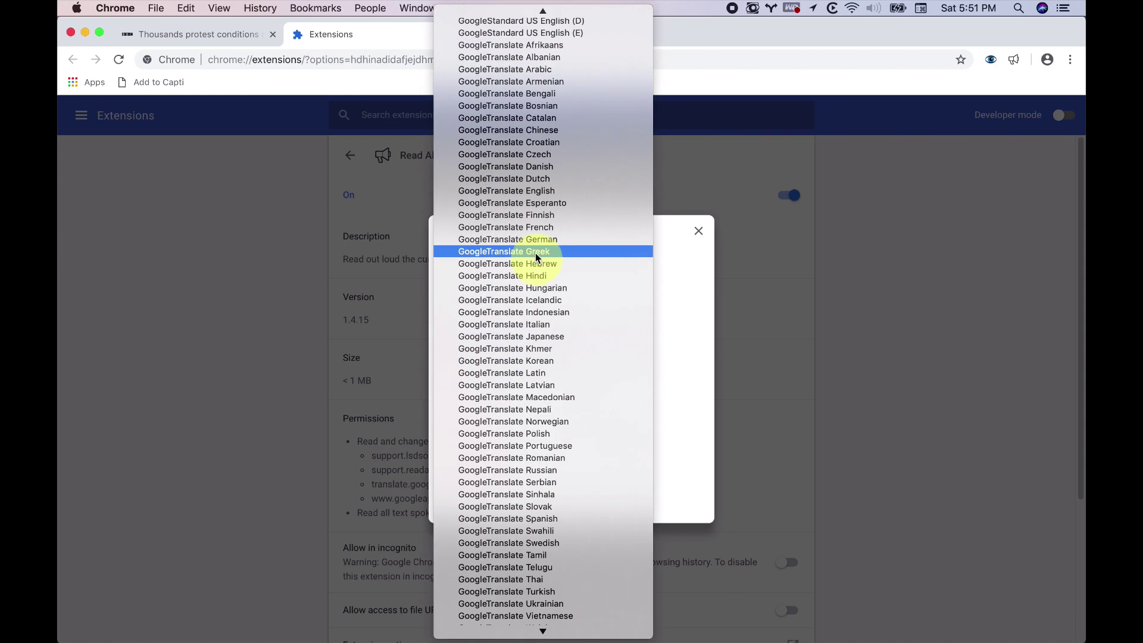
left_click(538, 190)
left_click(473, 34)
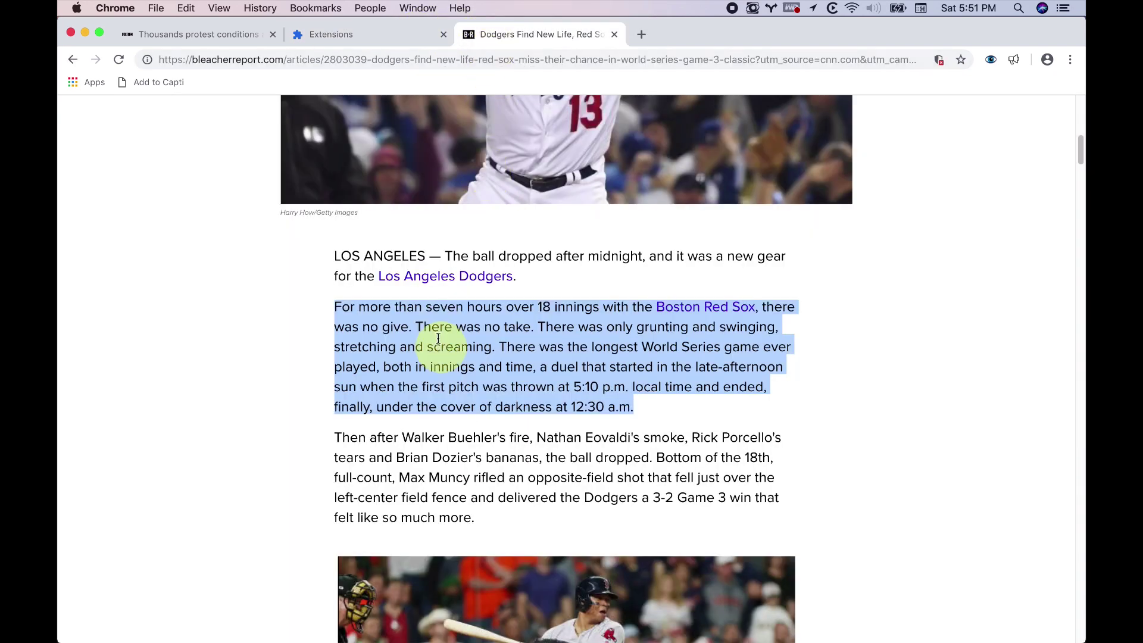
key("alt+p")
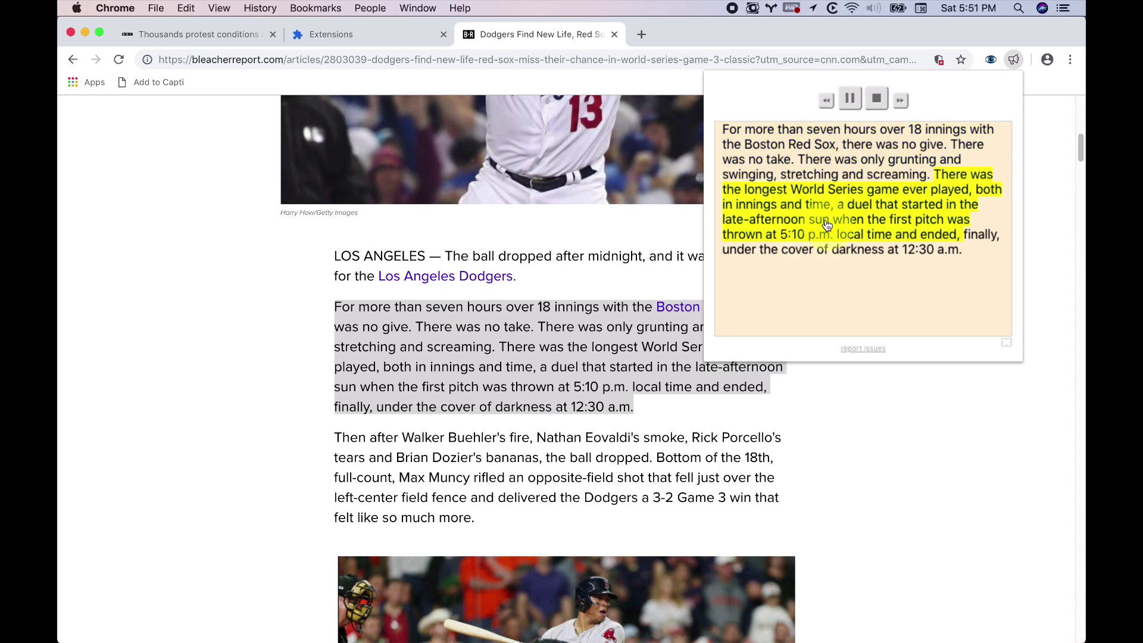
- Browse the voice list again, keep GoogleTranslate English, and return to the article
left_click(380, 33)
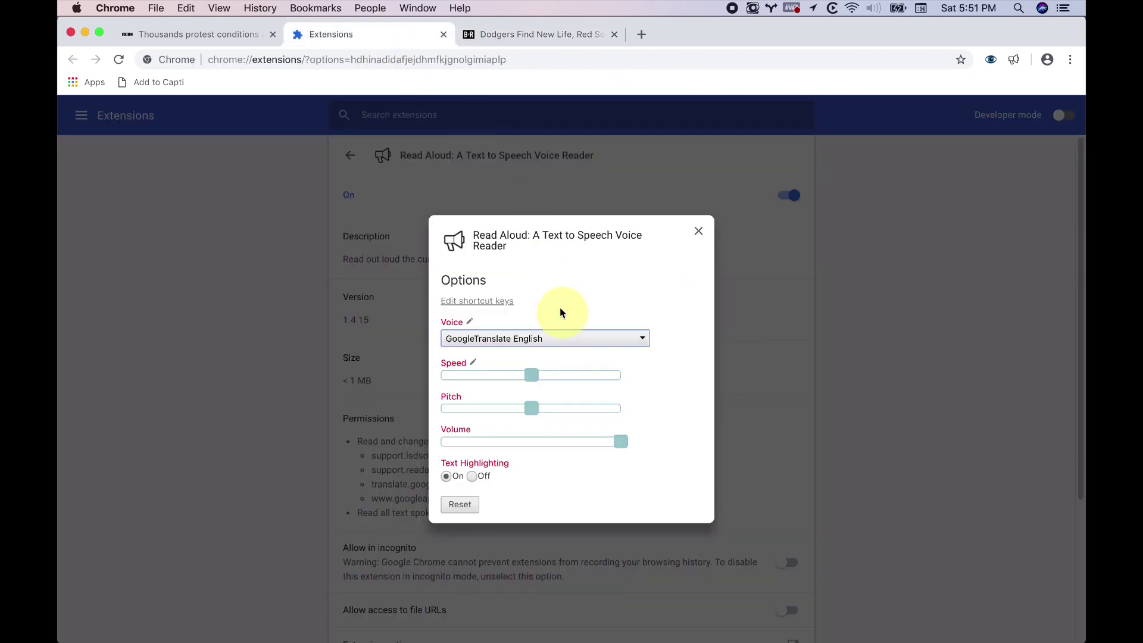
left_click(559, 337)
scroll(560, 337, "down", 10)
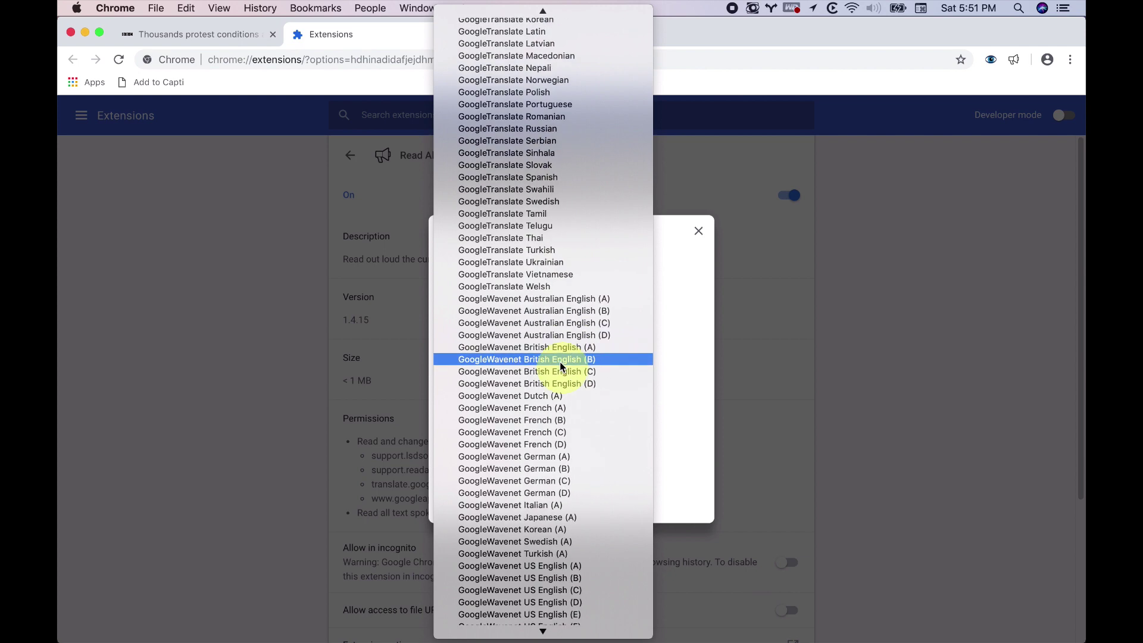
scroll(566, 423, "down", 5)
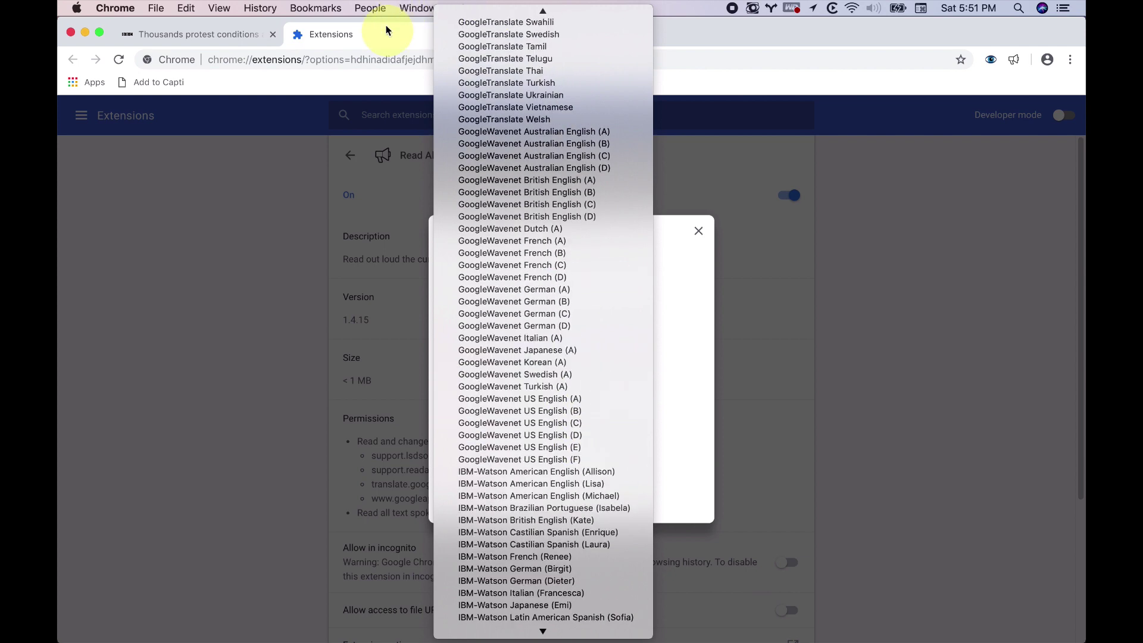
left_click(385, 30)
left_click(487, 31)
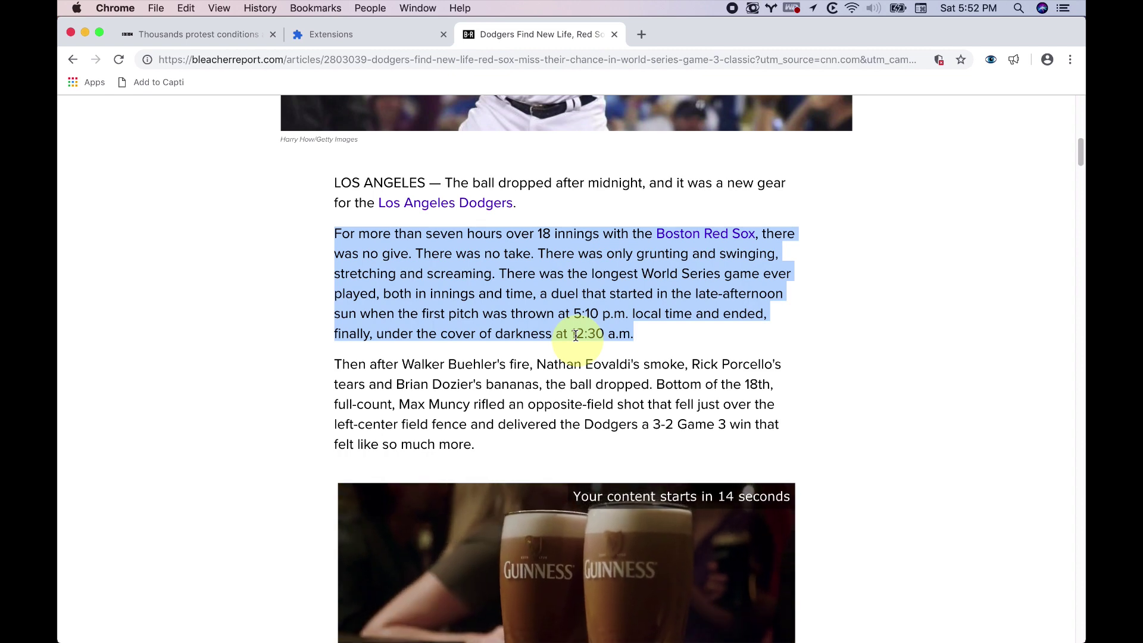
- Scroll through the Dodgers article, then return to the Read Aloud options tab
scroll(577, 334, "up", 5)
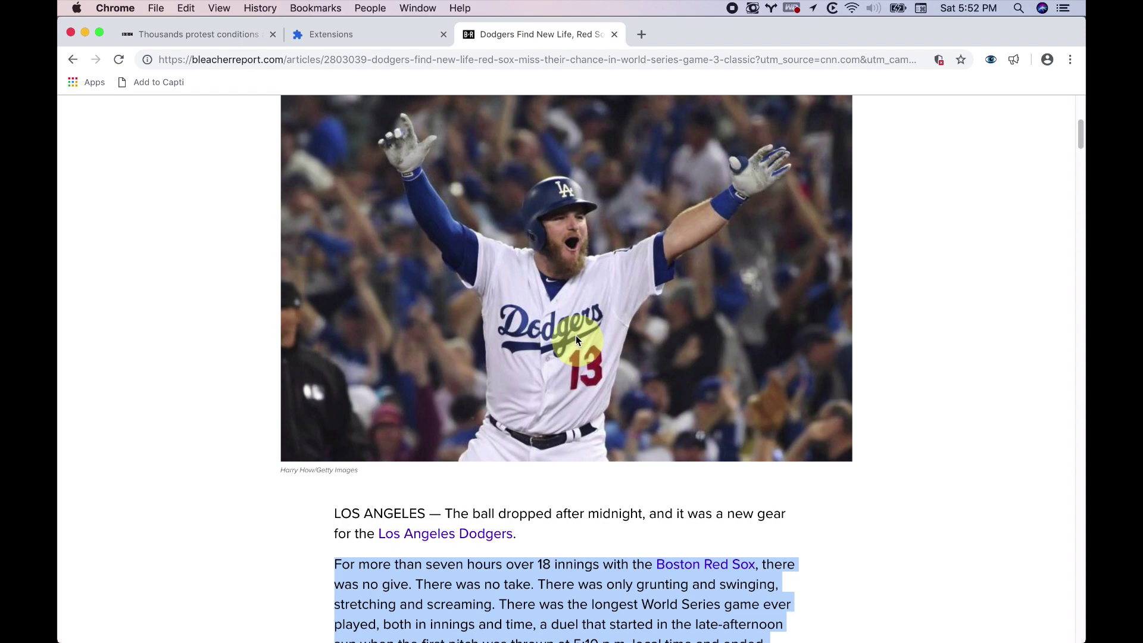
scroll(577, 335, "down", 2)
scroll(580, 337, "up", 7)
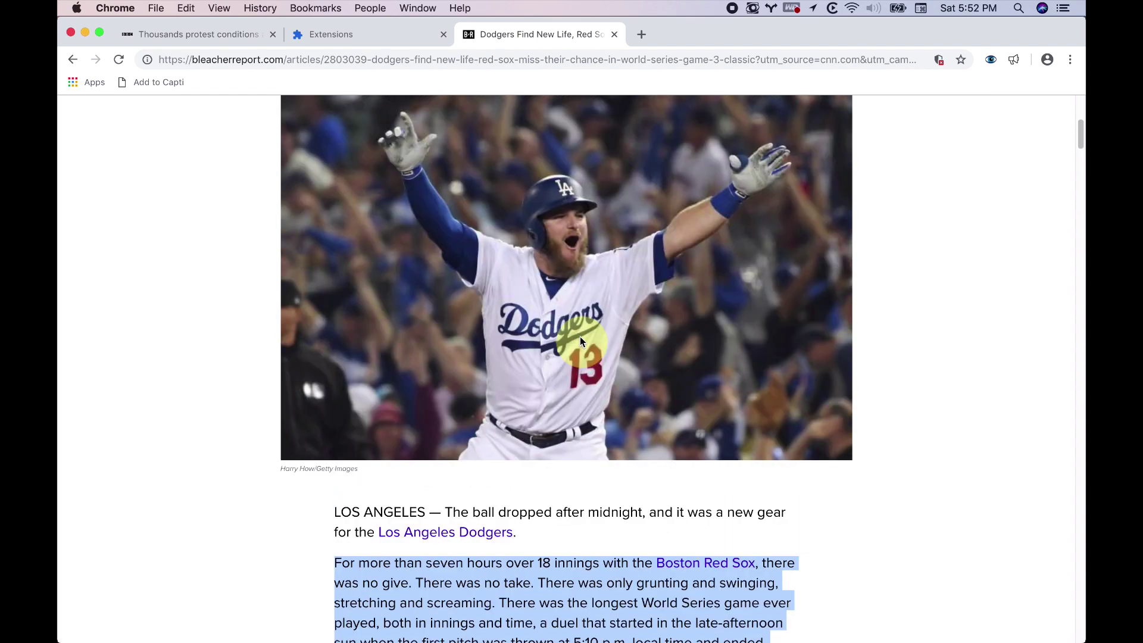
scroll(581, 339, "down", 5)
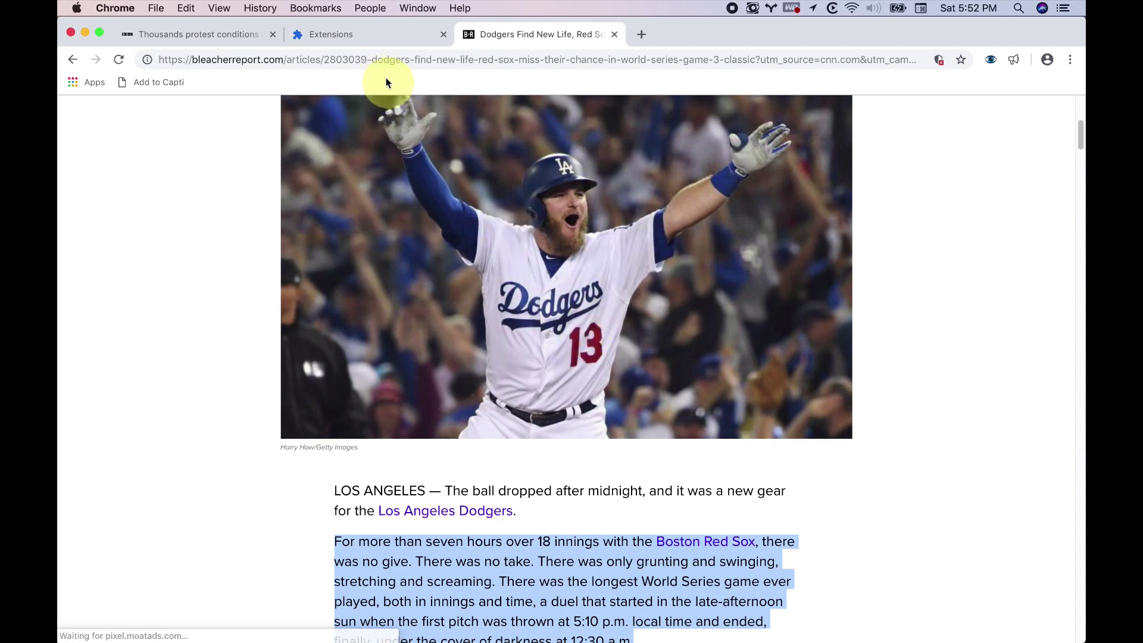
scroll(402, 241, "down", 2)
scroll(402, 241, "down", 1)
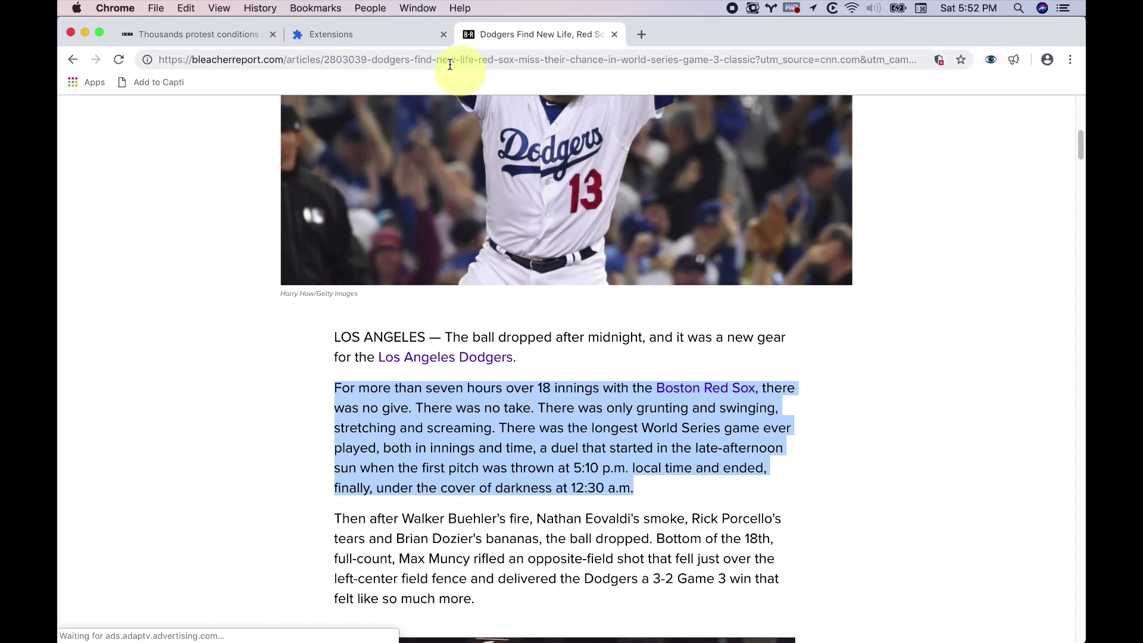
left_click(399, 43)
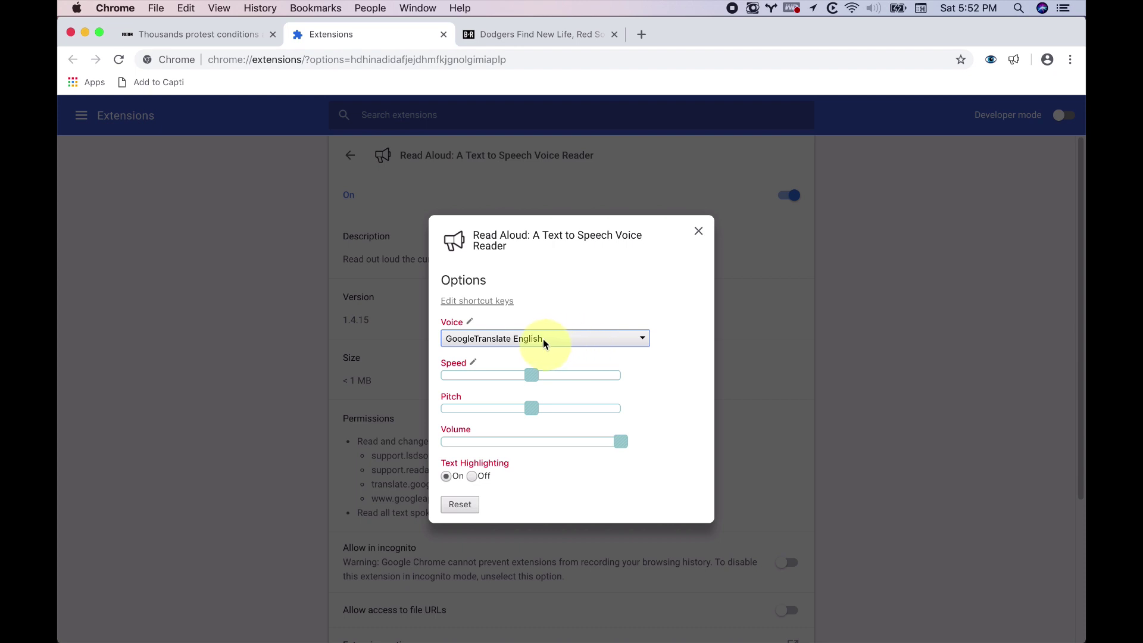
- Set Read Aloud's speed to exactly 4, replacing the 3.000 value
left_click_drag(564, 381, 661, 378)
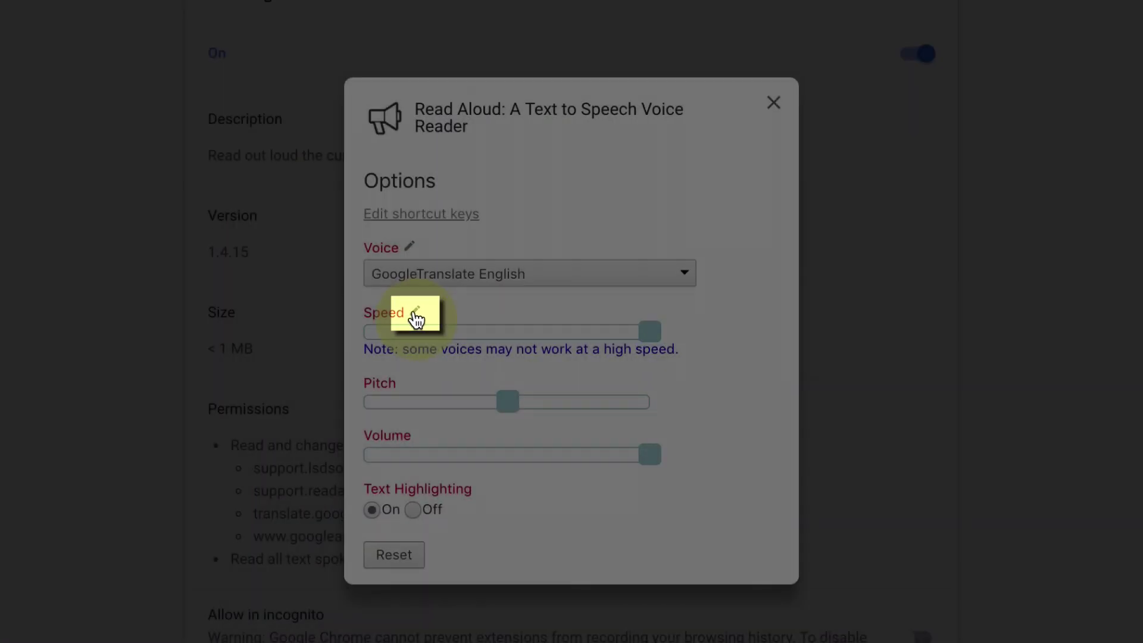
left_click(414, 312)
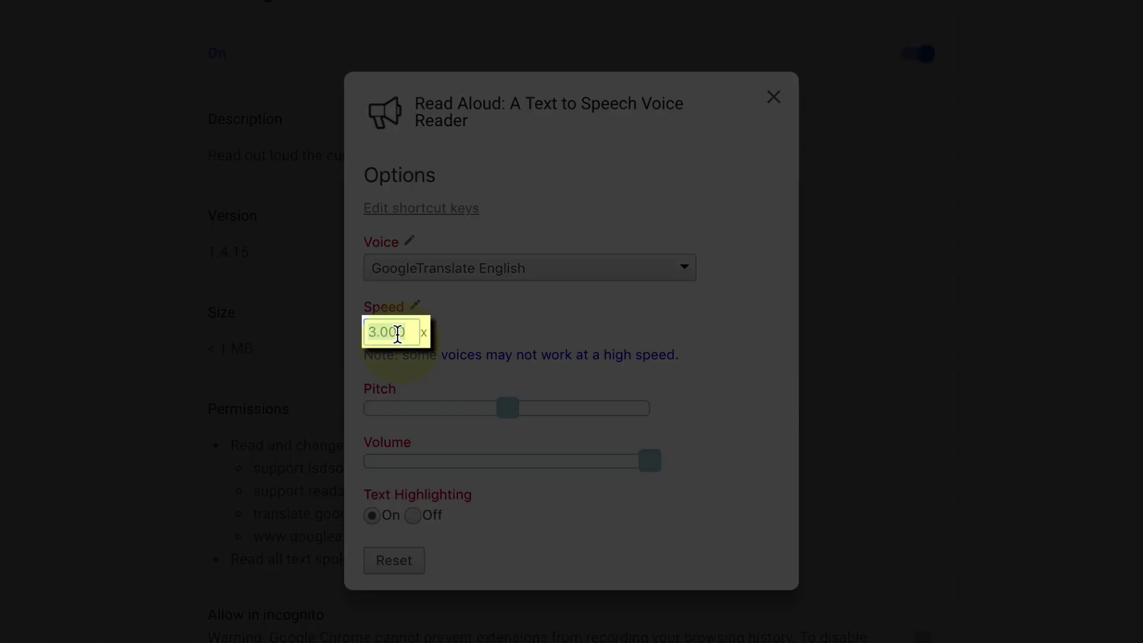
double_click(403, 333)
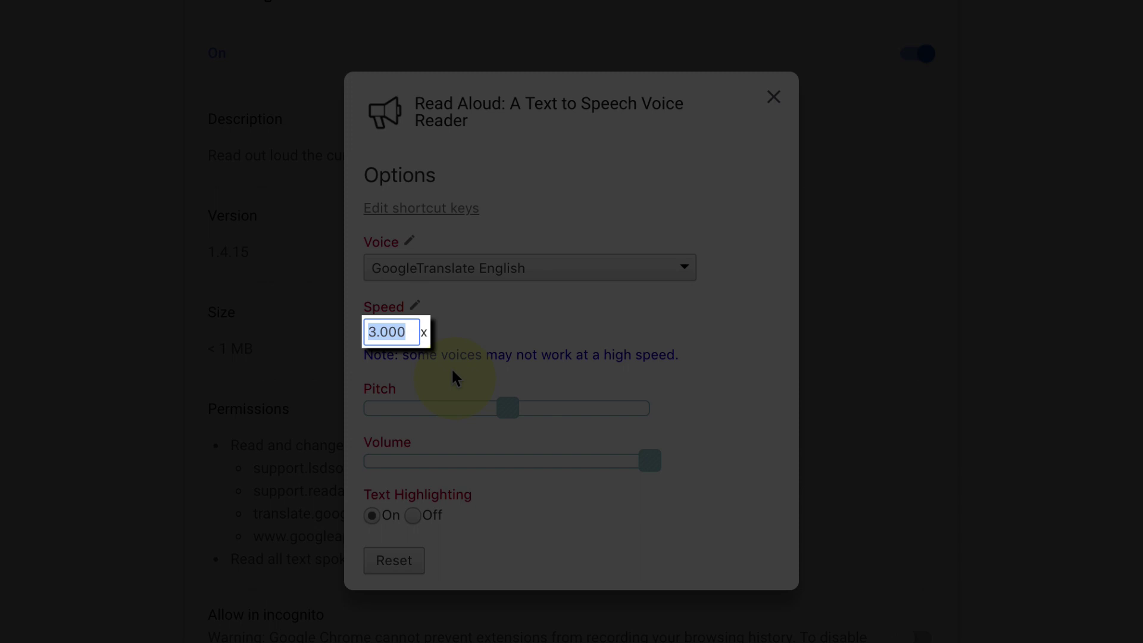
type("4")
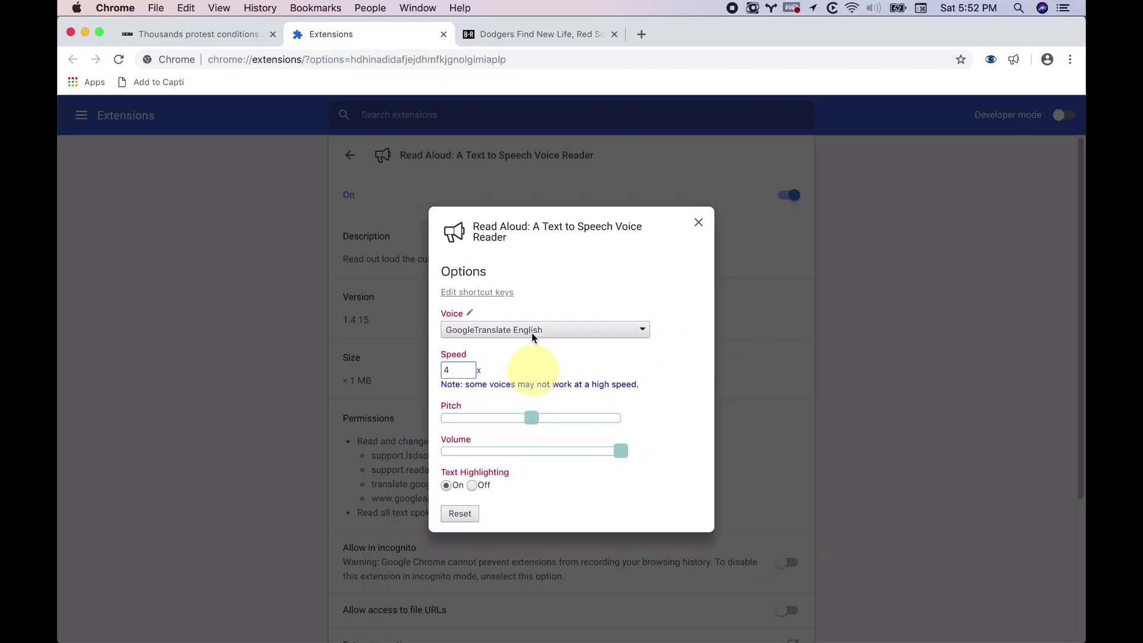
- Play the Dodgers paragraph at 4x, stopping and restarting it from the beginning
left_click(520, 37)
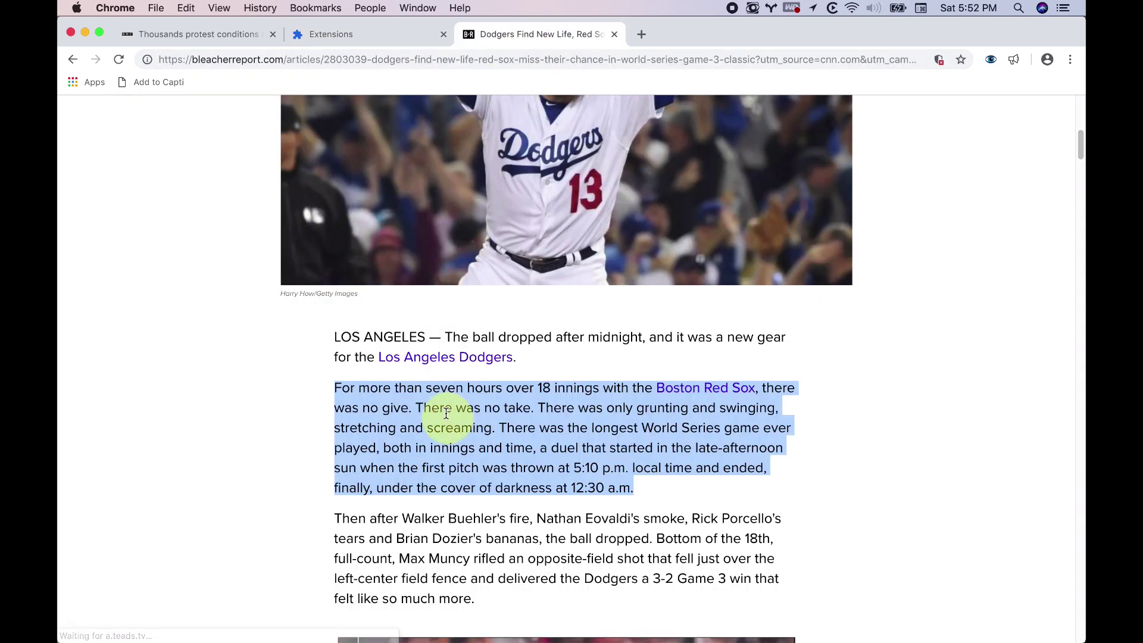
key("alt+p")
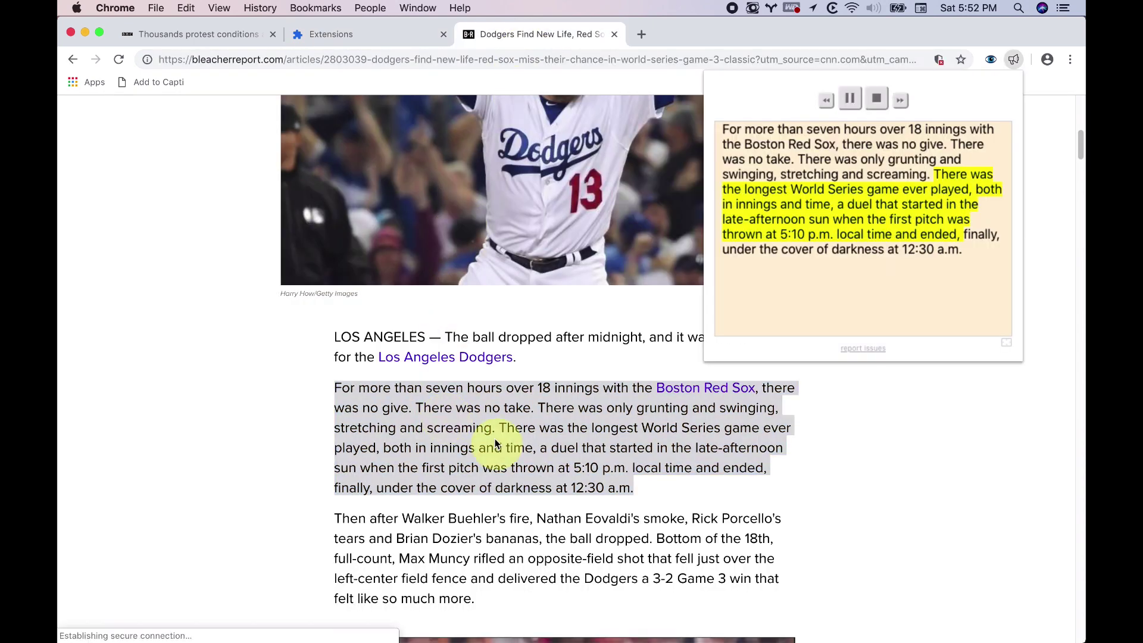
key("Escape")
key("alt+p")
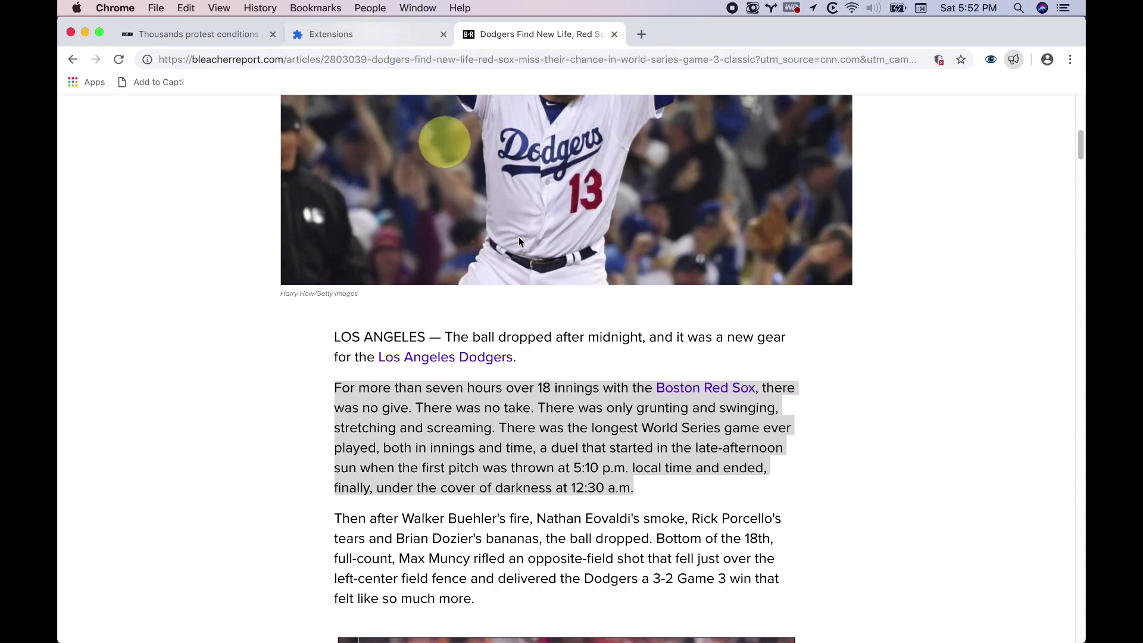
- Choose the GoogleWavenet US English (F) voice and have it read the Dodgers paragraph at 4x
left_click(408, 42)
left_click(470, 331)
scroll(476, 387, "down", 10)
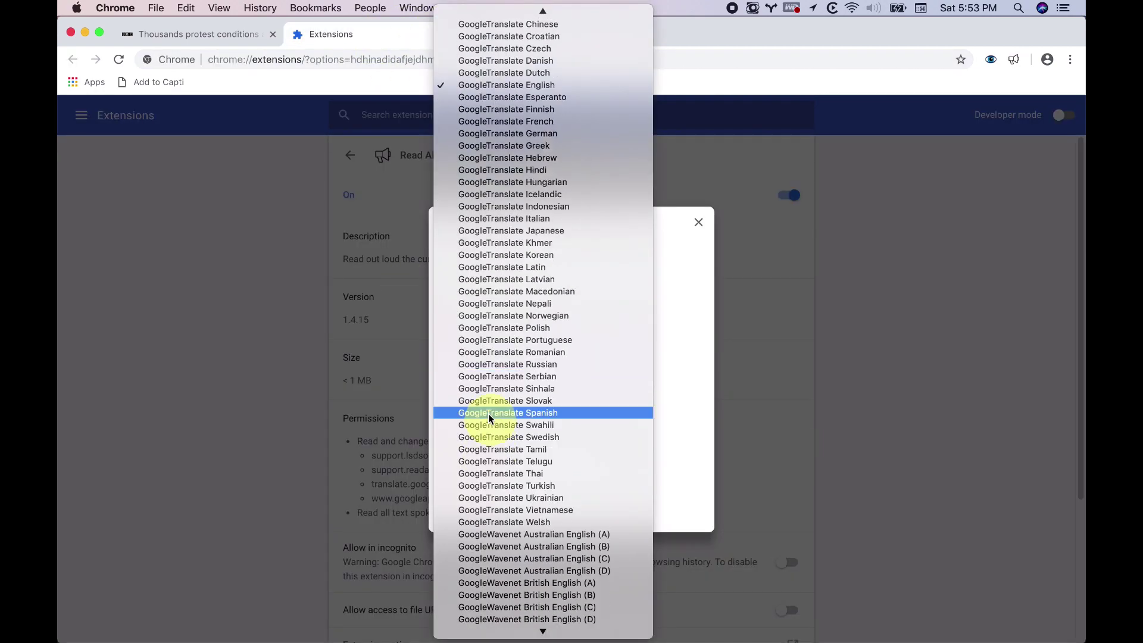
scroll(501, 441, "down", 10)
left_click(510, 451)
left_click(475, 36)
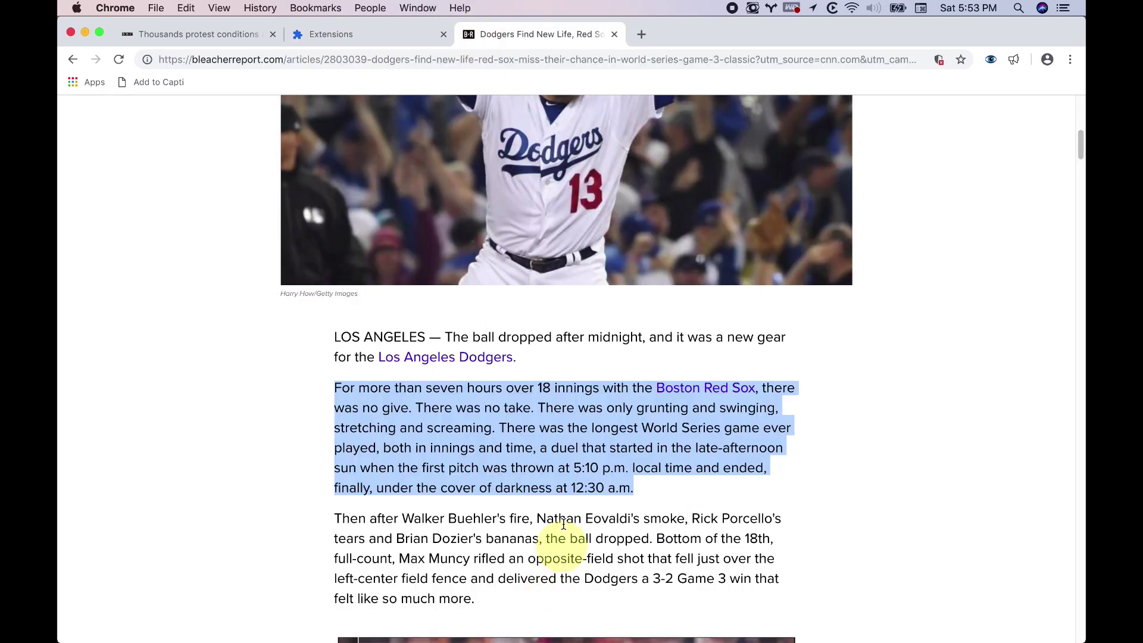
key("alt+p")
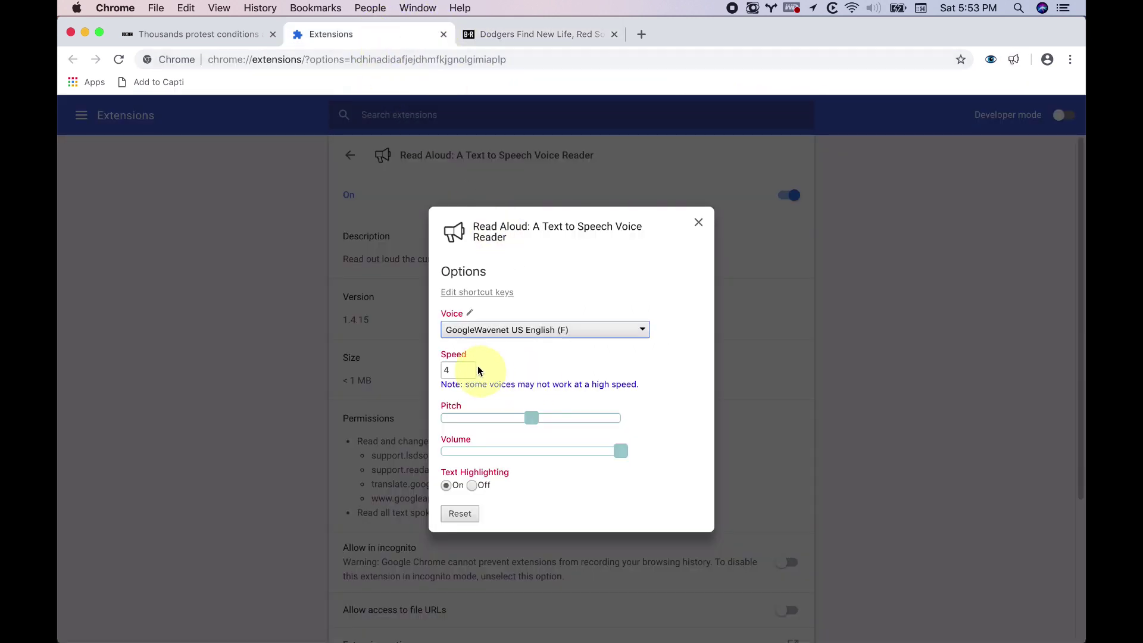
- Replace the Speed value of 4 with 10 in Read Aloud's options dialog
double_click(463, 366)
key("BackSpace")
type("2")
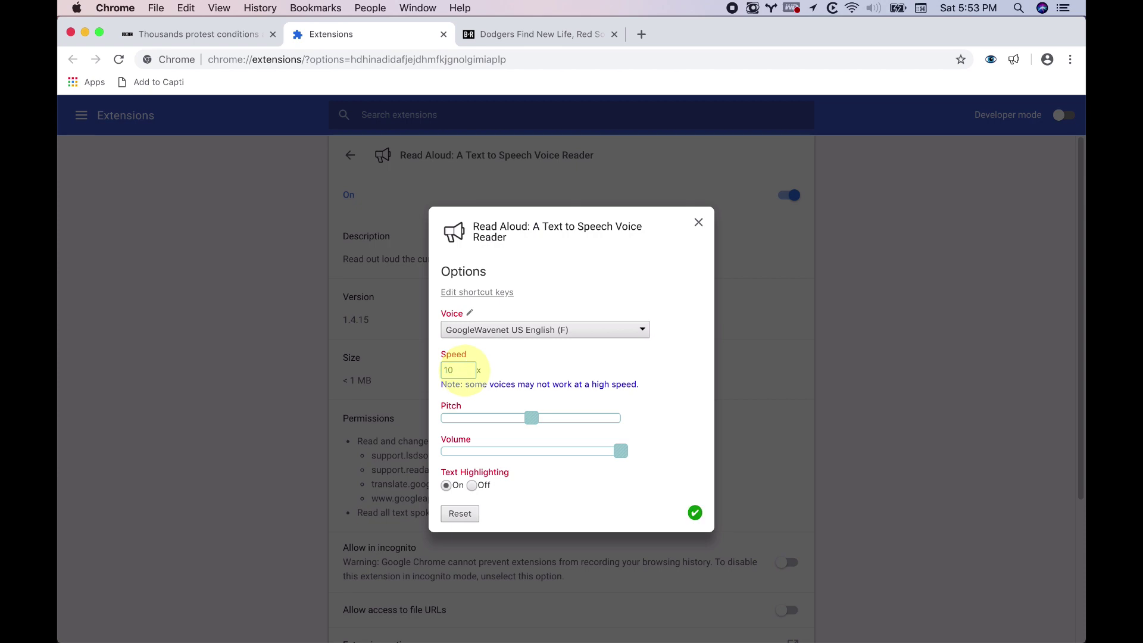
- Have Read Aloud read the Dodgers paragraph aloud at 10x speed
key("ctrl+Tab")
key("alt+p")
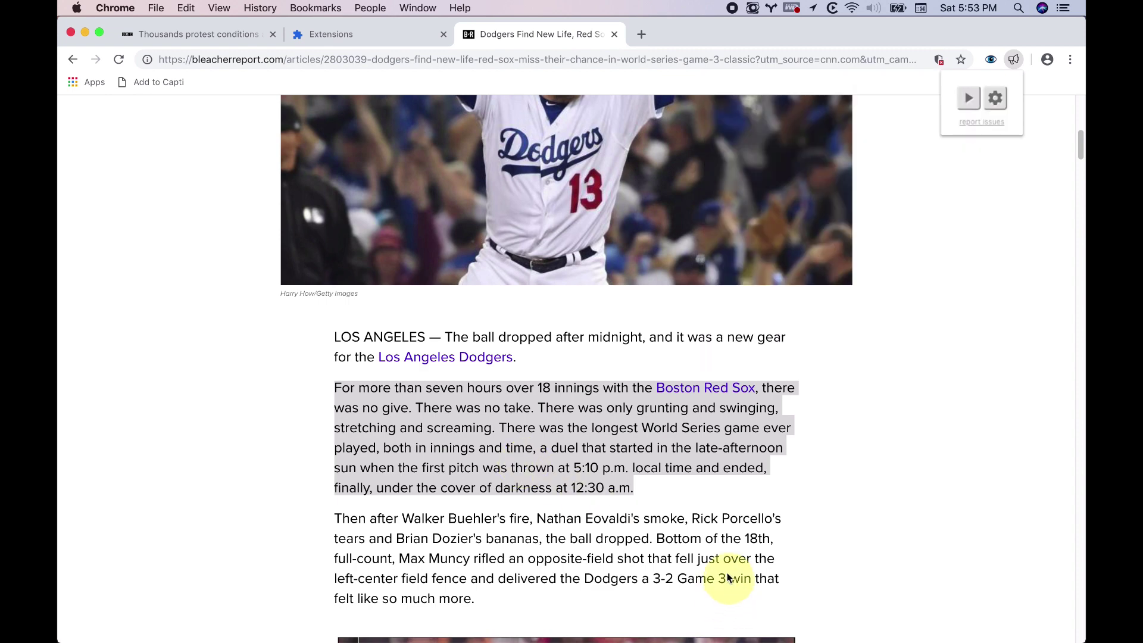
key("Escape")
scroll(725, 563, "down", 2)
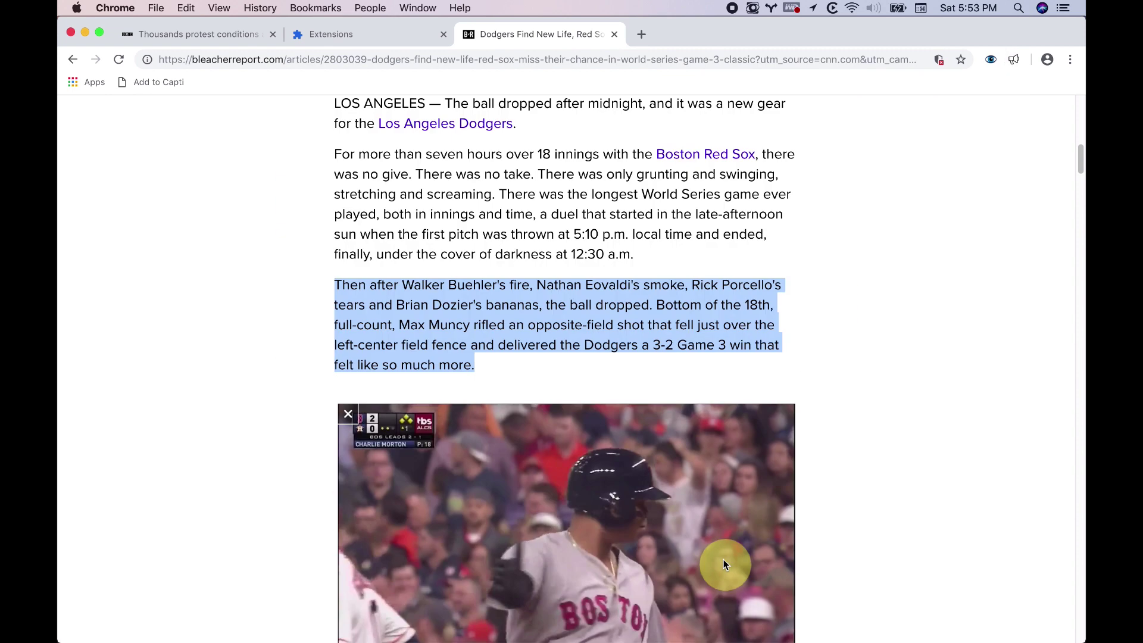
scroll(724, 564, "up", 2)
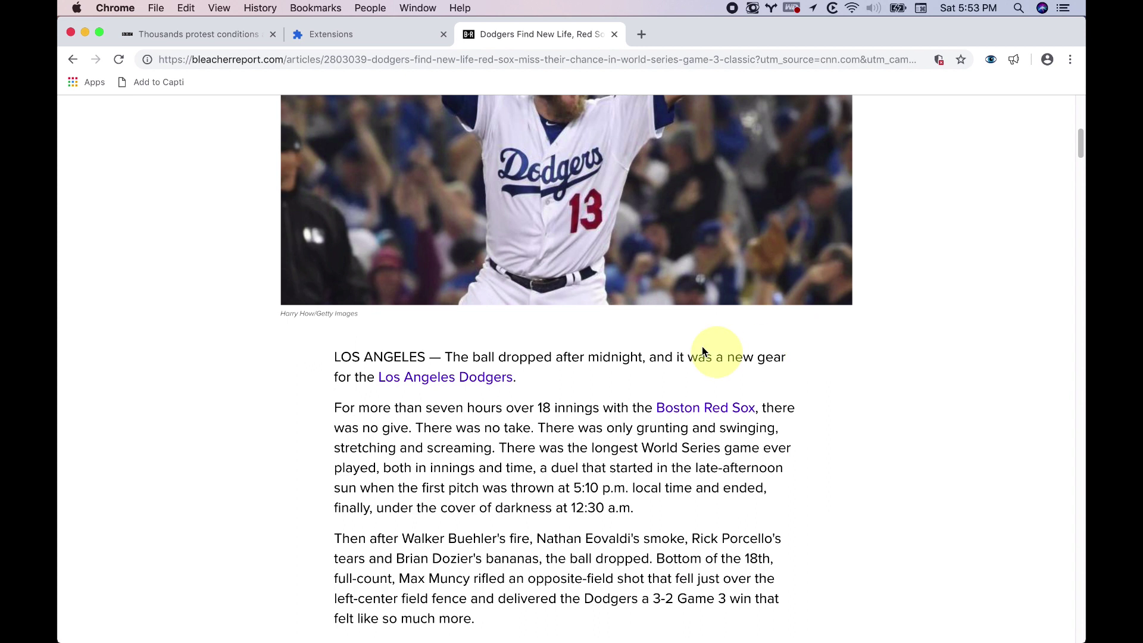
- Change Read Aloud's Speed from 10 back to 4 in its Options dialog on the Extensions tab
left_click(356, 35)
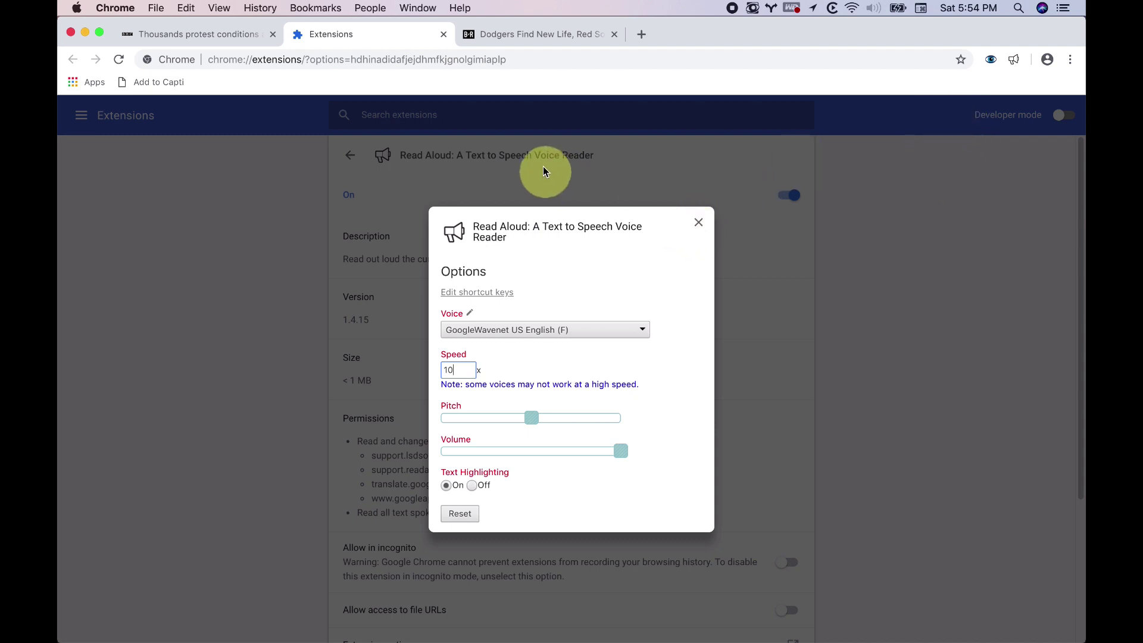
left_click(558, 254)
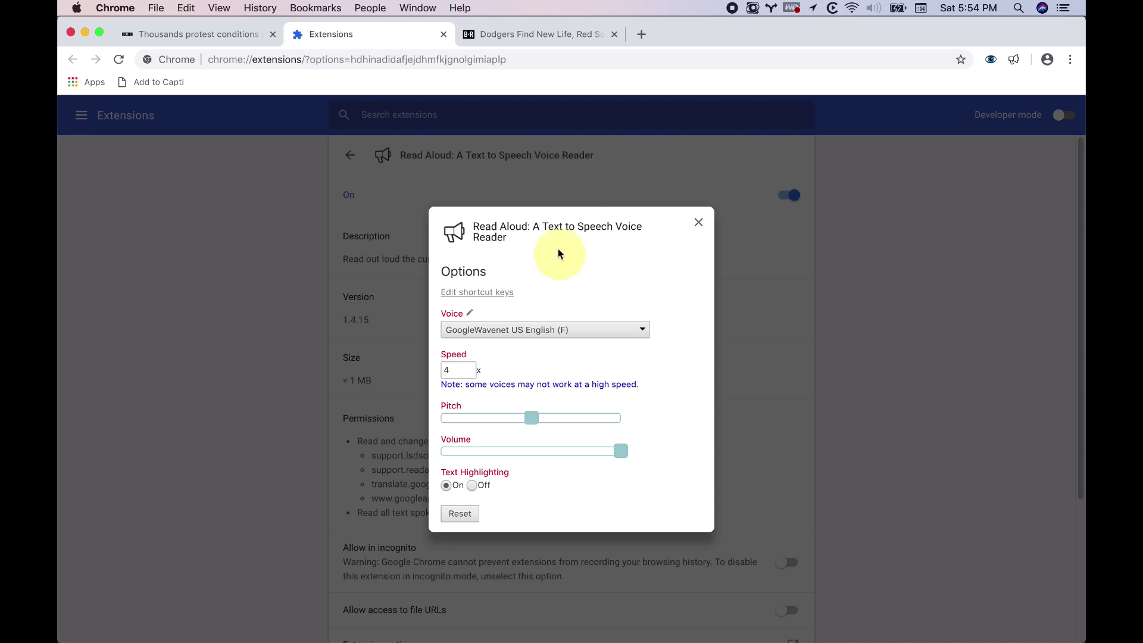